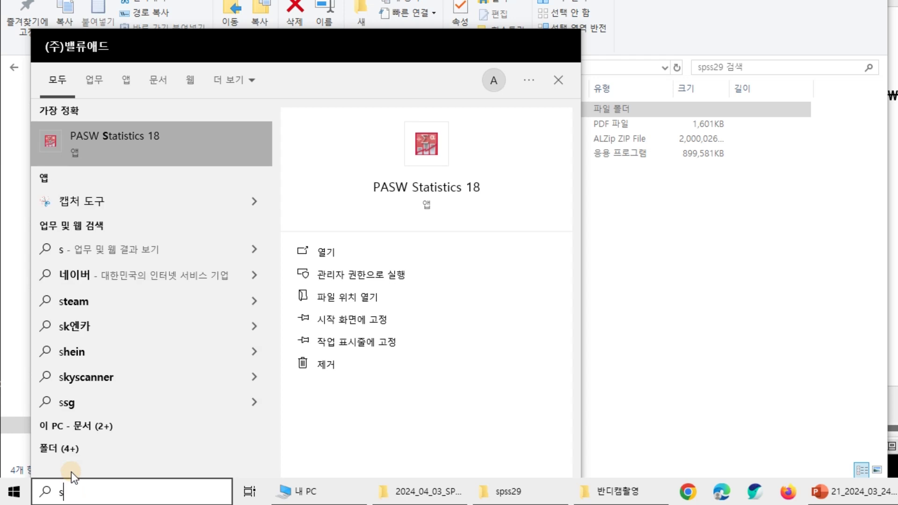
Launch PASW Statistics 18 from a system search for "pasw" and dismiss the start-up and data-opening dialogs.
{"action": "type", "text": "pasw"}
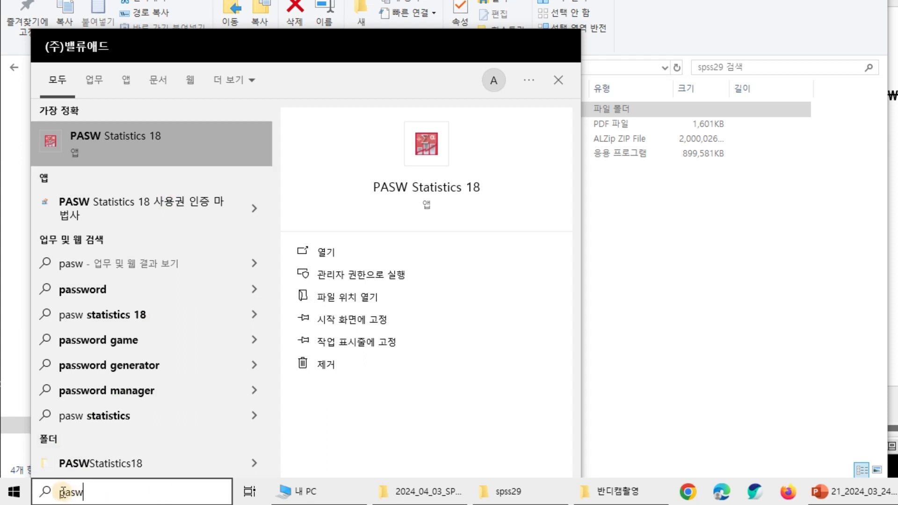
{"action": "left_click", "coordinate": [155, 134]}
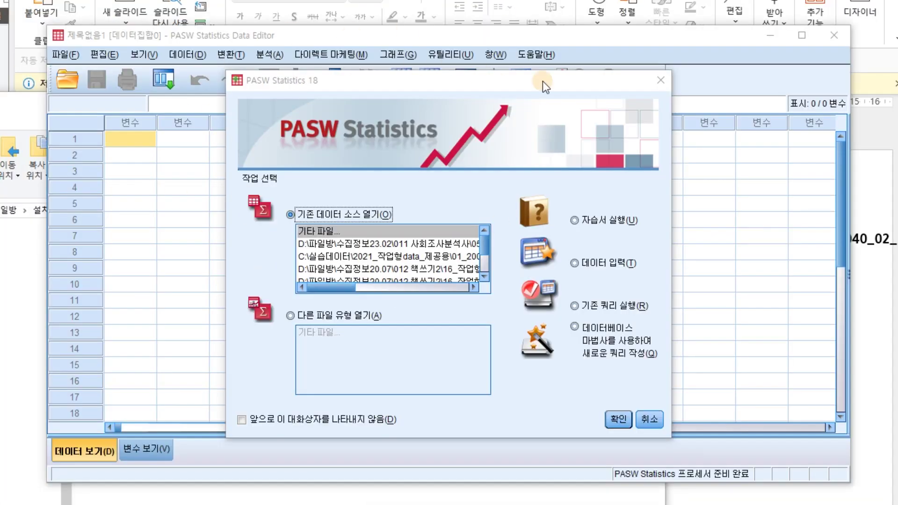
{"action": "left_click", "coordinate": [617, 419]}
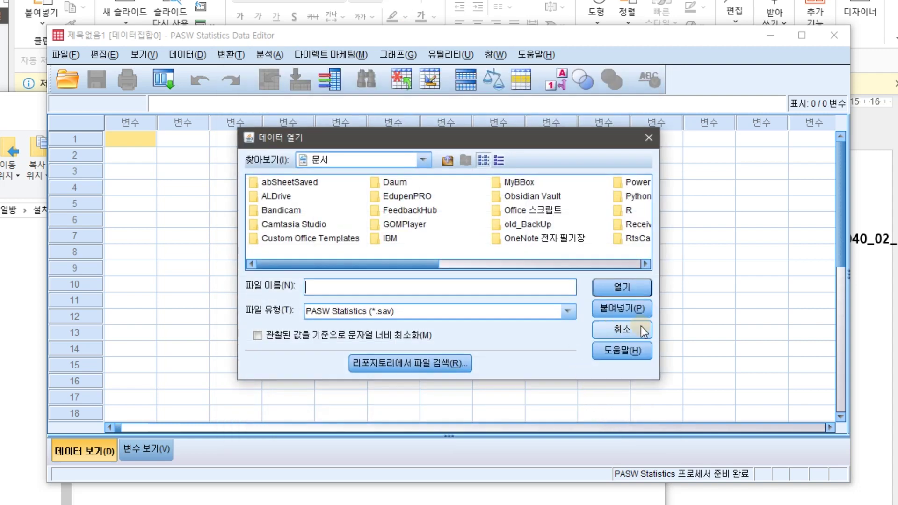
{"action": "left_click", "coordinate": [641, 330]}
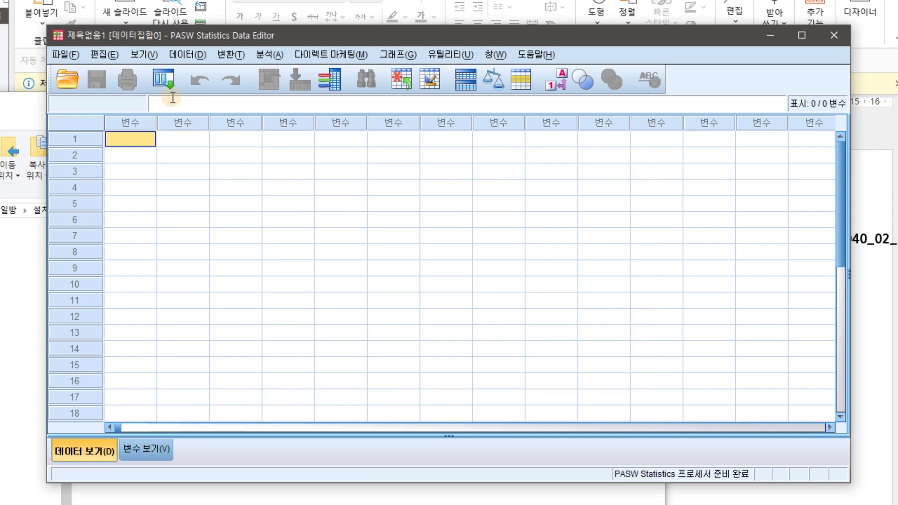
{"action": "left_click", "coordinate": [229, 55]}
{"action": "left_click", "coordinate": [265, 53]}
{"action": "left_click", "coordinate": [313, 53]}
{"action": "left_click", "coordinate": [385, 54]}
{"action": "left_click", "coordinate": [233, 54]}
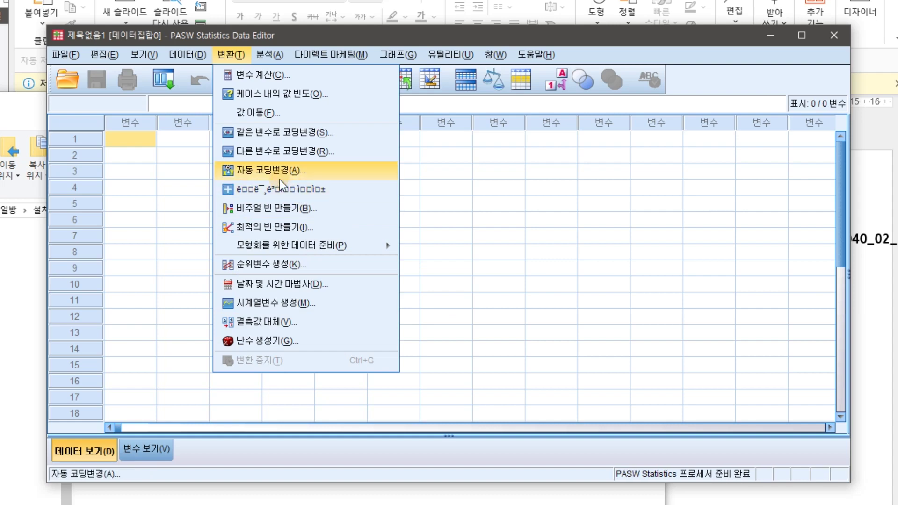
{"action": "mouse_move", "coordinate": [265, 60]}
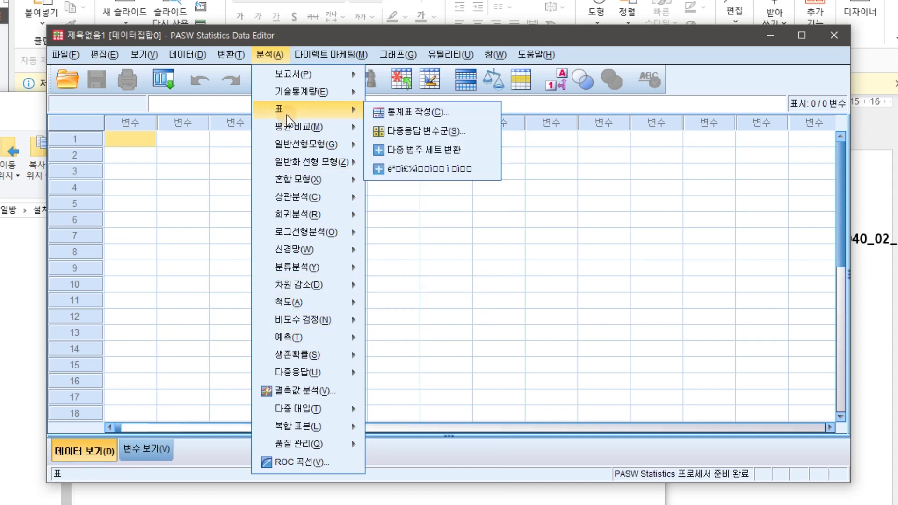
{"action": "left_click", "coordinate": [107, 56]}
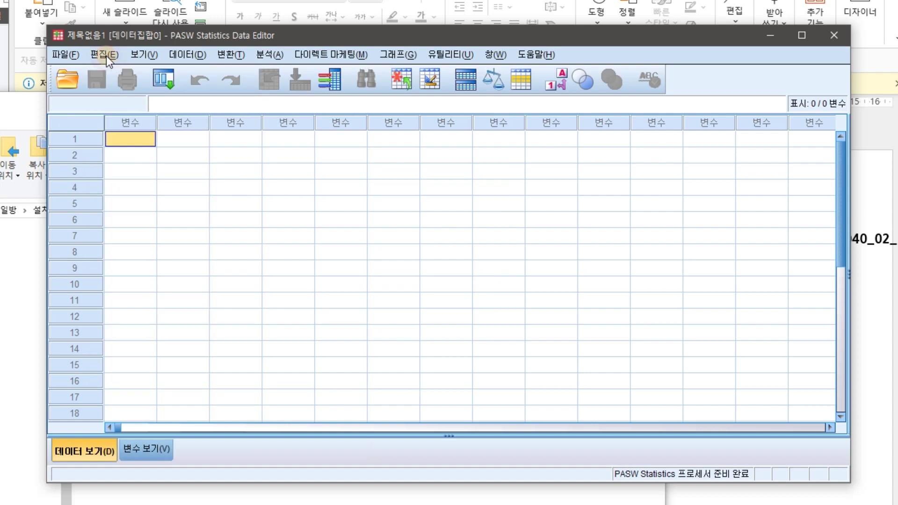
Open the program options and set the user interface language to 한국어 in the general settings.
{"action": "left_click_drag", "start_coordinate": [190, 45], "coordinate": [148, 30]}
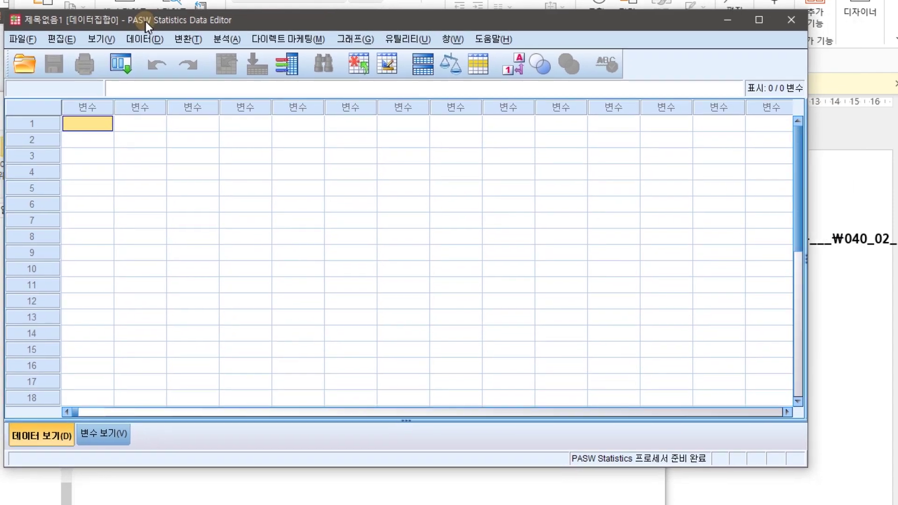
{"action": "left_click", "coordinate": [68, 41]}
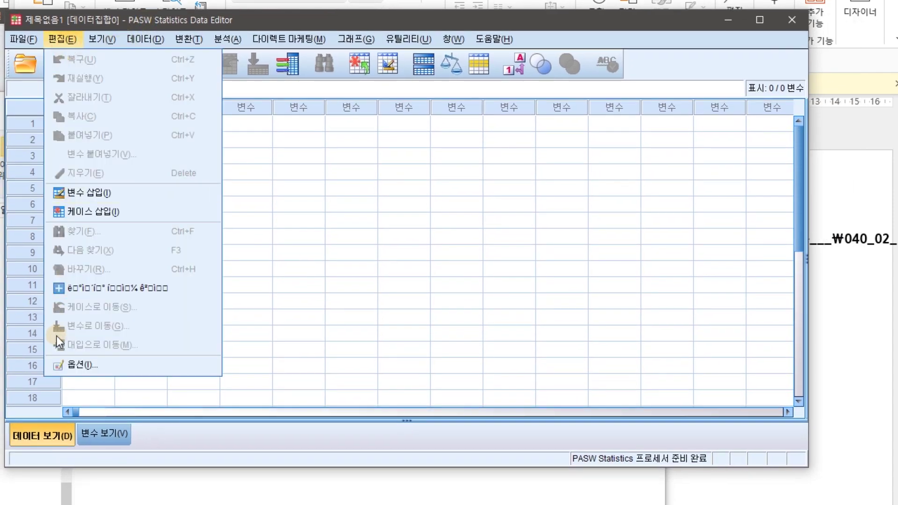
{"action": "left_click", "coordinate": [135, 364]}
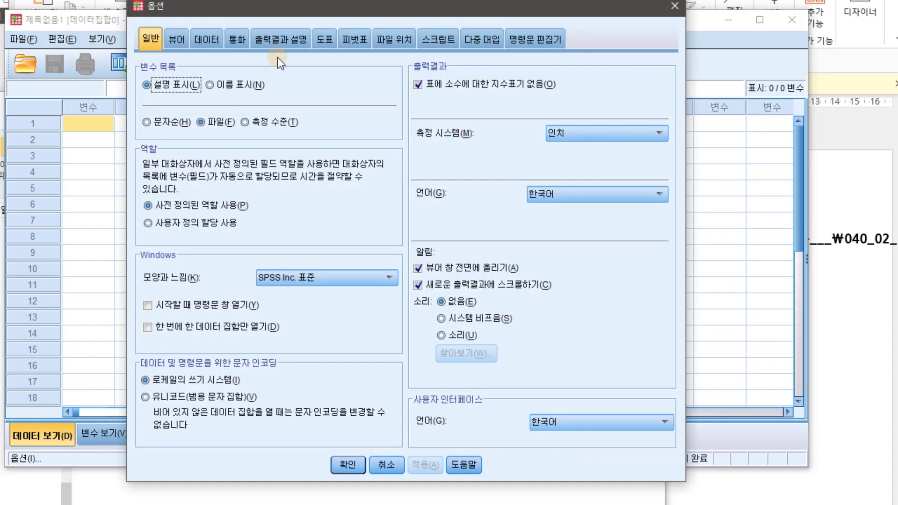
{"action": "left_click_drag", "start_coordinate": [268, 12], "coordinate": [215, 18]}
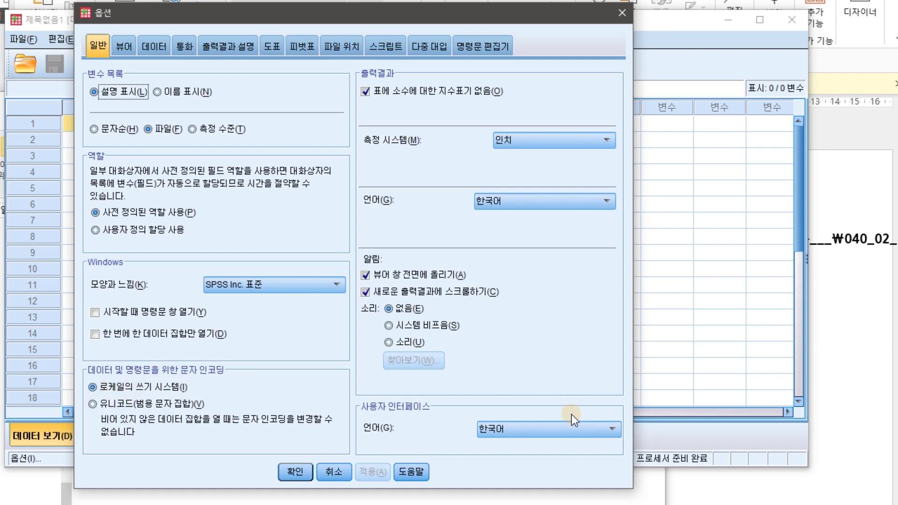
{"action": "left_click", "coordinate": [572, 428]}
{"action": "left_click", "coordinate": [576, 473]}
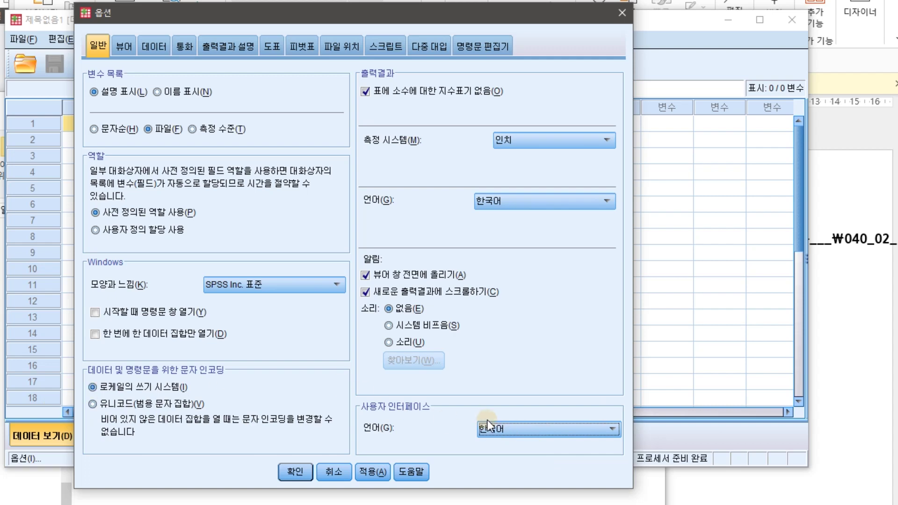
Set the outline labels in the output label options to 이름과 설명 for variables and 값과 설명 for variable values.
{"action": "left_click", "coordinate": [125, 47]}
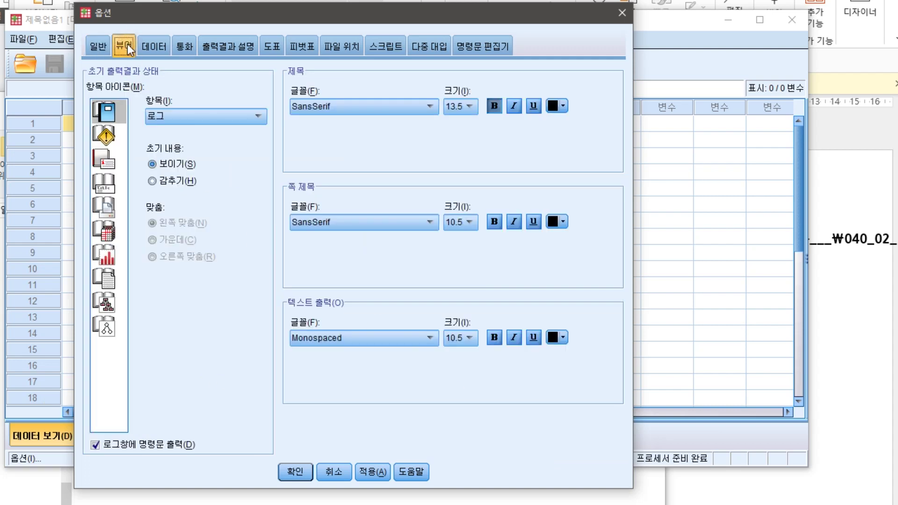
{"action": "left_click", "coordinate": [148, 47]}
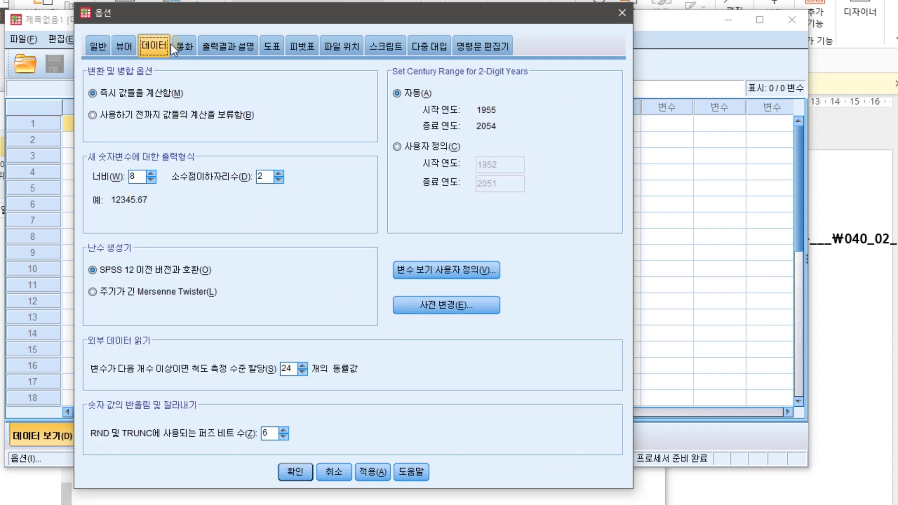
{"action": "left_click", "coordinate": [192, 46]}
{"action": "left_click", "coordinate": [214, 46]}
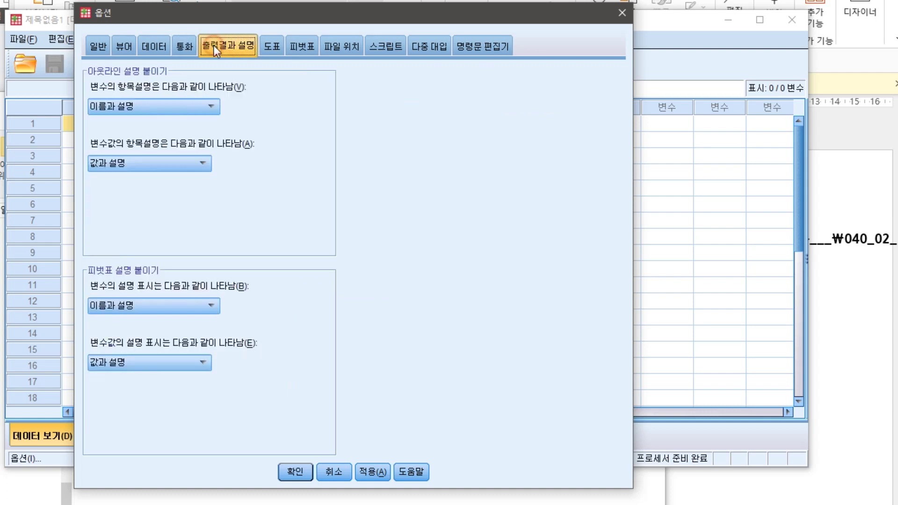
{"action": "left_click", "coordinate": [207, 108]}
{"action": "left_click", "coordinate": [184, 149]}
{"action": "left_click", "coordinate": [197, 165]}
{"action": "left_click", "coordinate": [180, 206]}
Set the pivot table labels to 이름과 설명 for variables and 값과 설명 for variable values.
{"action": "left_click", "coordinate": [210, 306]}
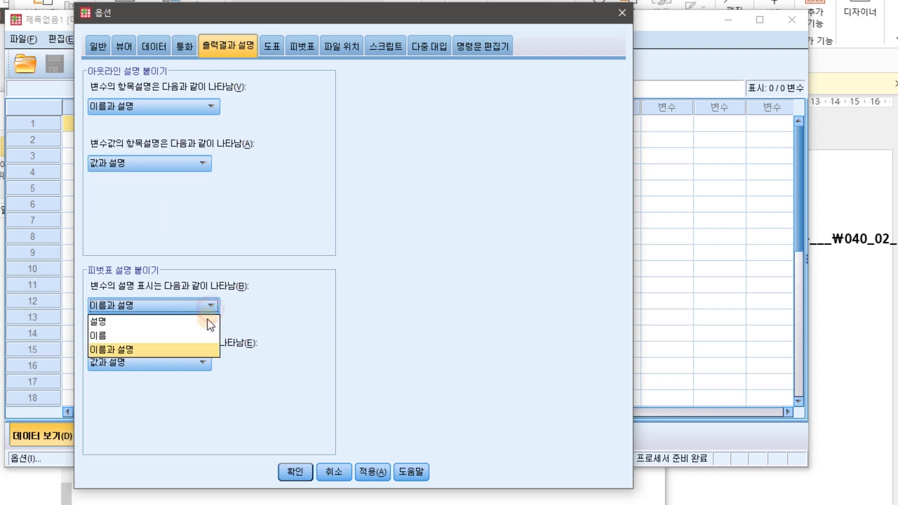
{"action": "left_click", "coordinate": [197, 346]}
{"action": "left_click", "coordinate": [198, 362]}
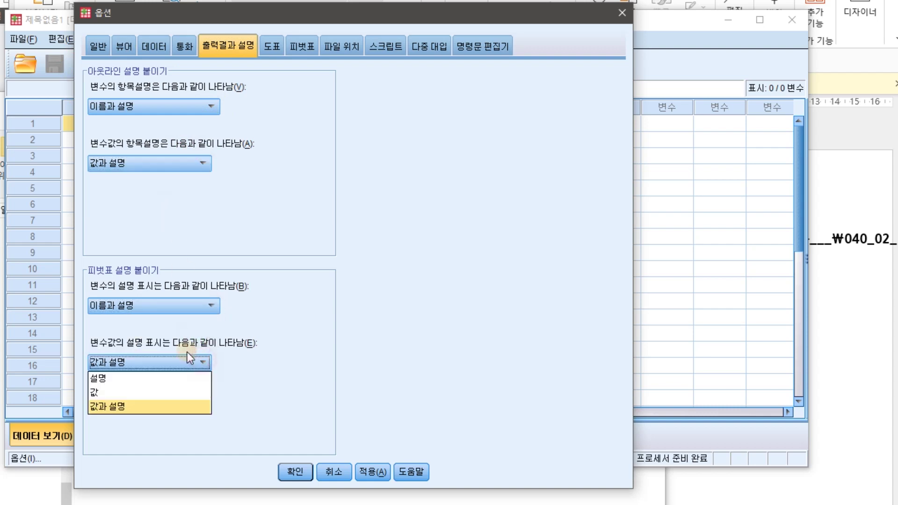
{"action": "left_click", "coordinate": [176, 412]}
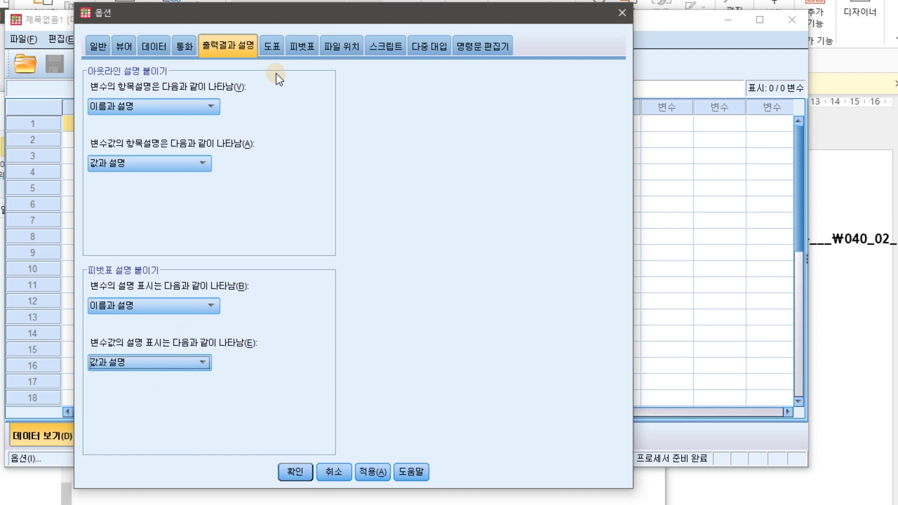
Set the output results language to 한국어 in the general settings.
{"action": "left_click", "coordinate": [104, 45]}
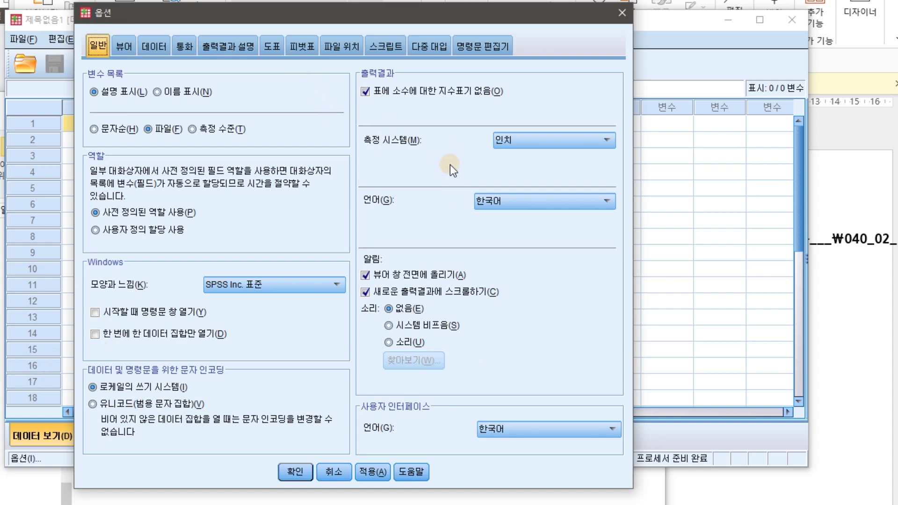
{"action": "left_click", "coordinate": [569, 200]}
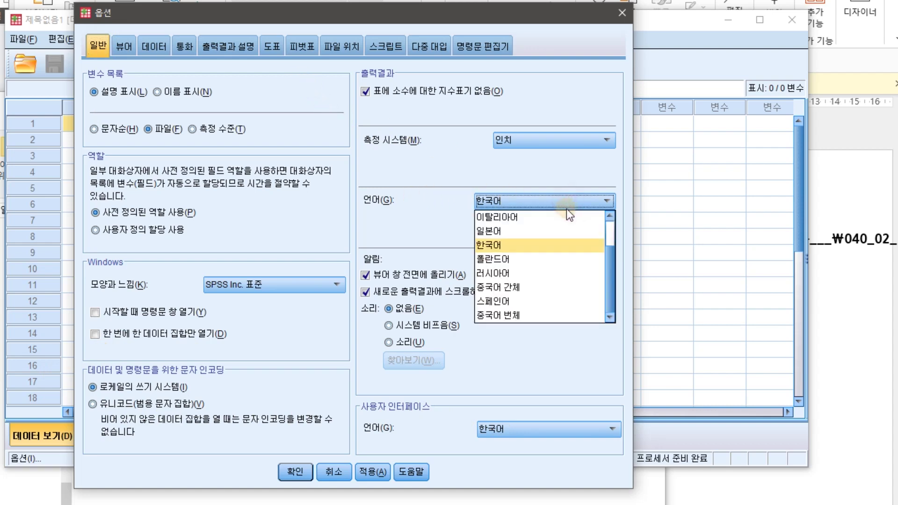
{"action": "left_click", "coordinate": [562, 244]}
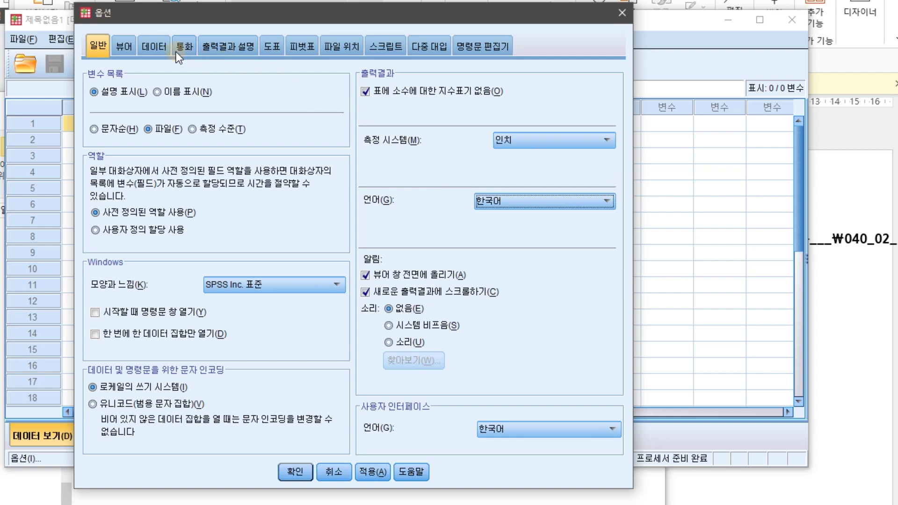
Reselect 이름과 설명 for outline variables and 값과 설명 for outline variable values in the output label options.
{"action": "left_click", "coordinate": [233, 46]}
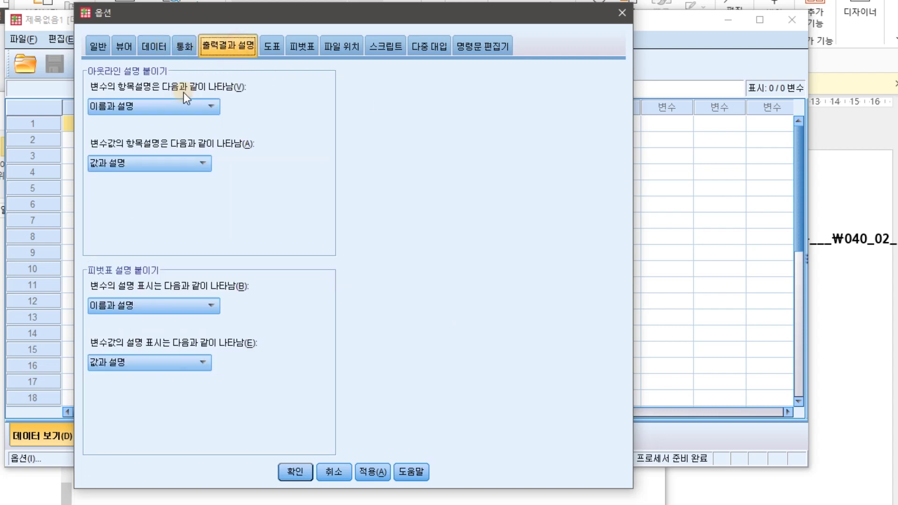
{"action": "left_click", "coordinate": [184, 106]}
{"action": "left_click", "coordinate": [167, 149]}
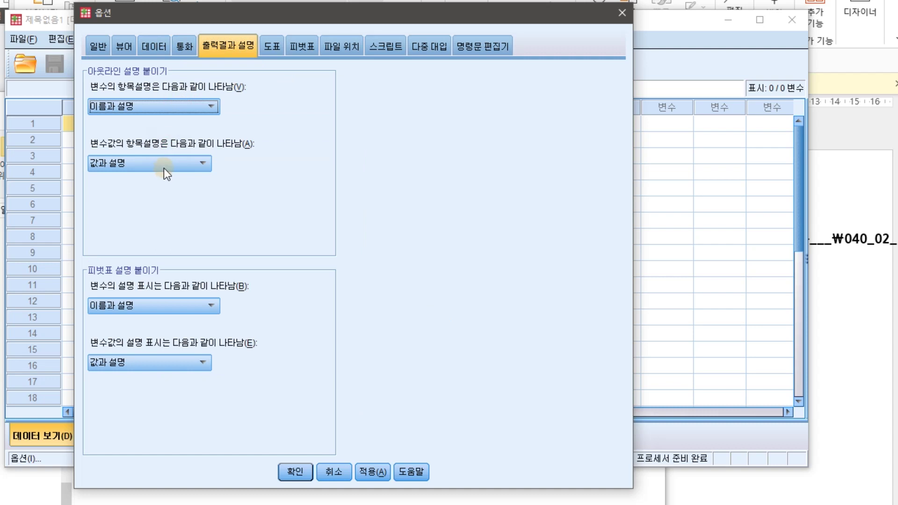
{"action": "left_click", "coordinate": [164, 166]}
{"action": "left_click", "coordinate": [152, 206]}
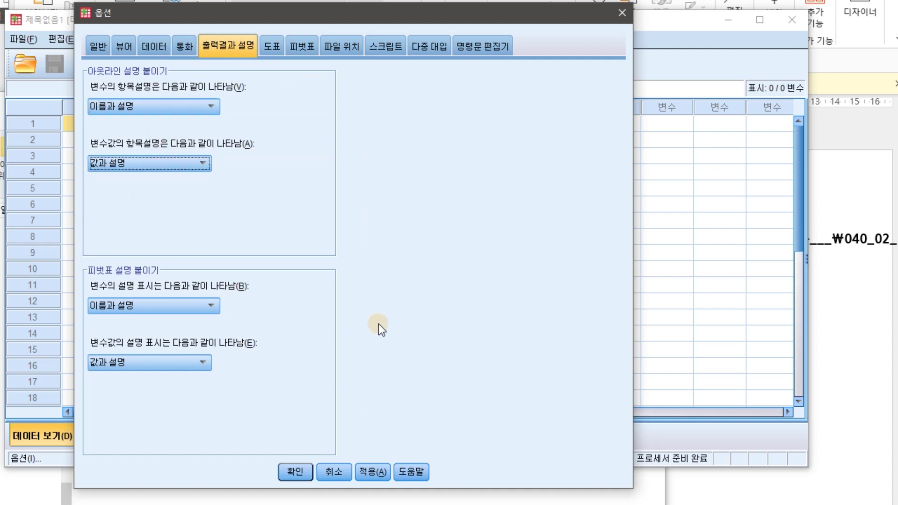
Apply the option changes, accept the interface language notices and close the options dialog.
{"action": "left_click", "coordinate": [372, 471]}
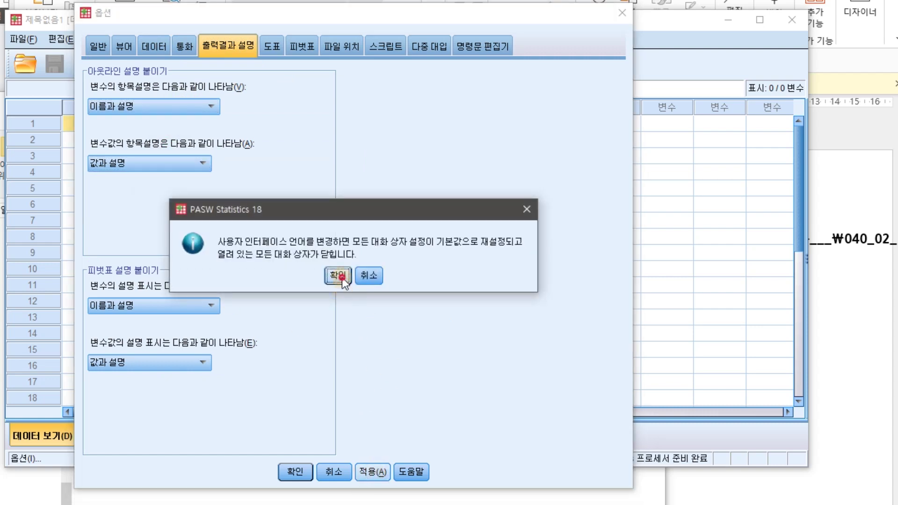
{"action": "left_click", "coordinate": [338, 276]}
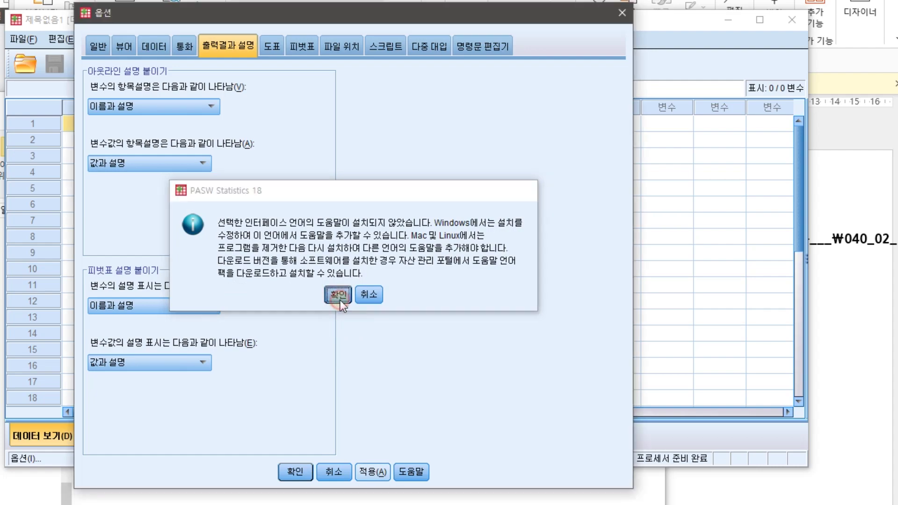
{"action": "left_click", "coordinate": [338, 294]}
{"action": "left_click", "coordinate": [295, 472]}
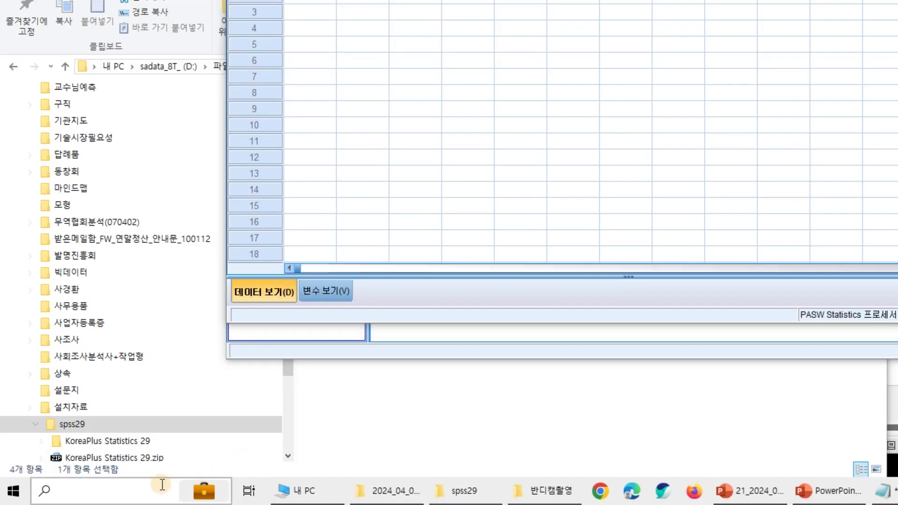
Search the computer for "spss 26" and dismiss the search results.
{"action": "left_click", "coordinate": [122, 487]}
{"action": "type", "text": "s"}
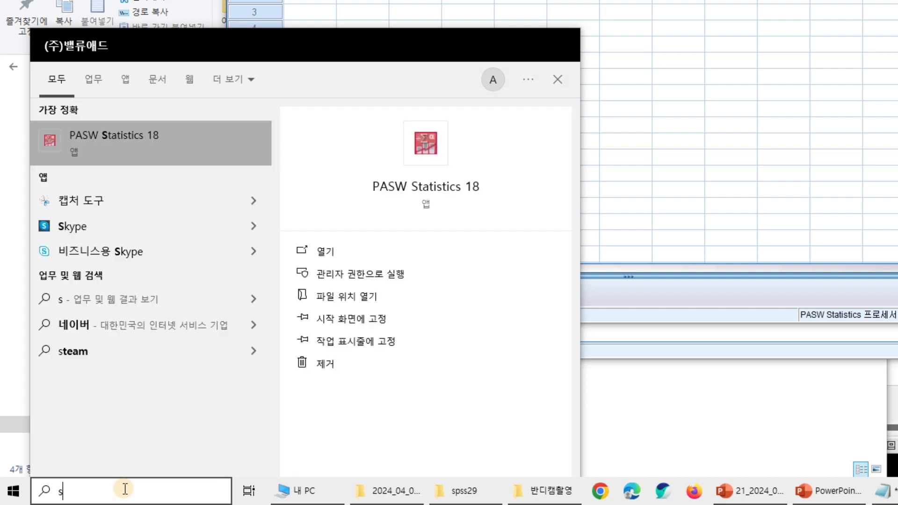
{"action": "type", "text": "pss 26"}
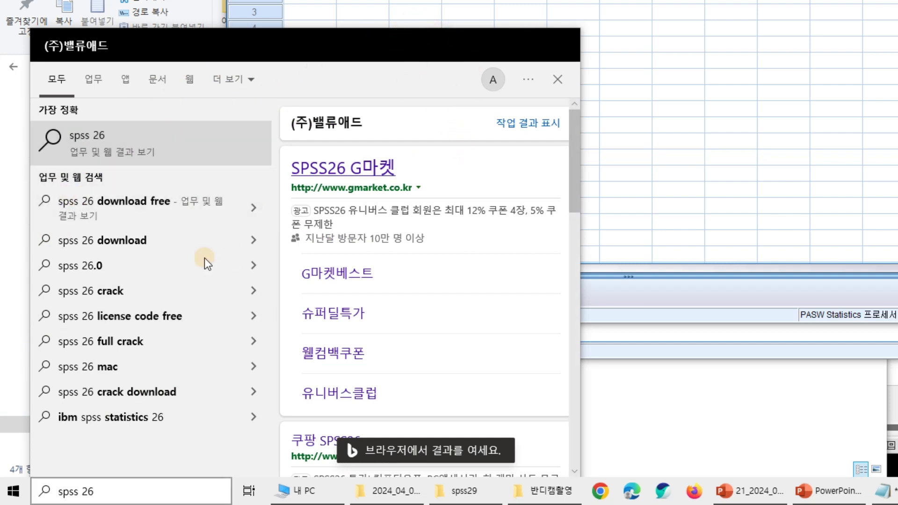
{"action": "left_click", "coordinate": [711, 138]}
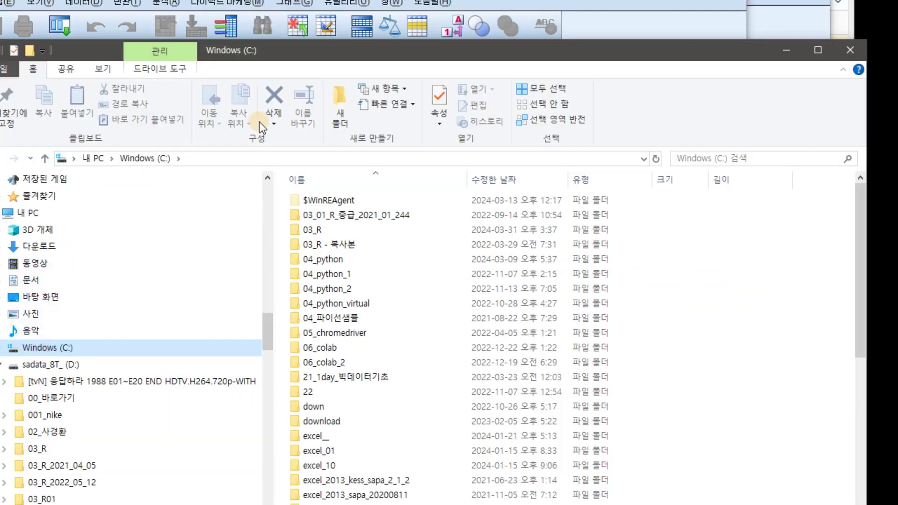
Browse to the SPSS installation folder C:\Program Files\IBM\SPSS\Statistics\25.
{"action": "left_click_drag", "start_coordinate": [286, 55], "coordinate": [308, 21]}
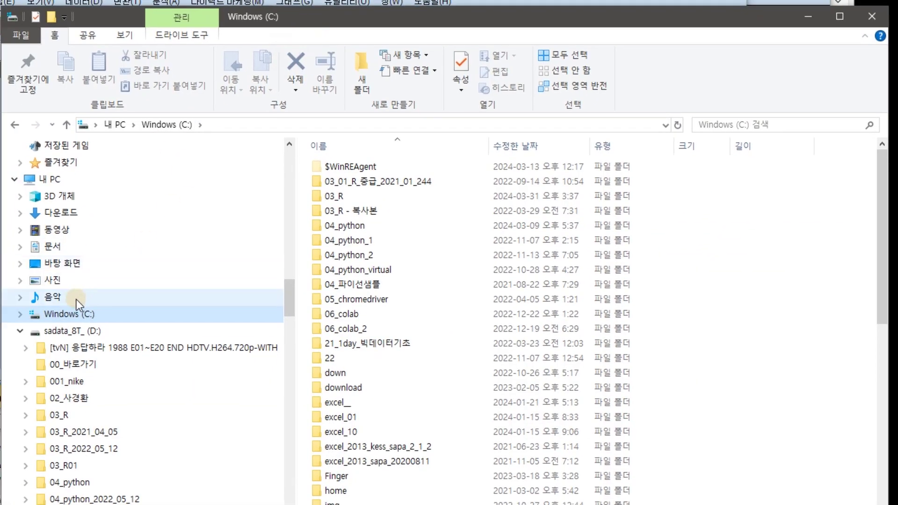
{"action": "scroll", "coordinate": [425, 344], "scroll_direction": "down", "scroll_amount": 6}
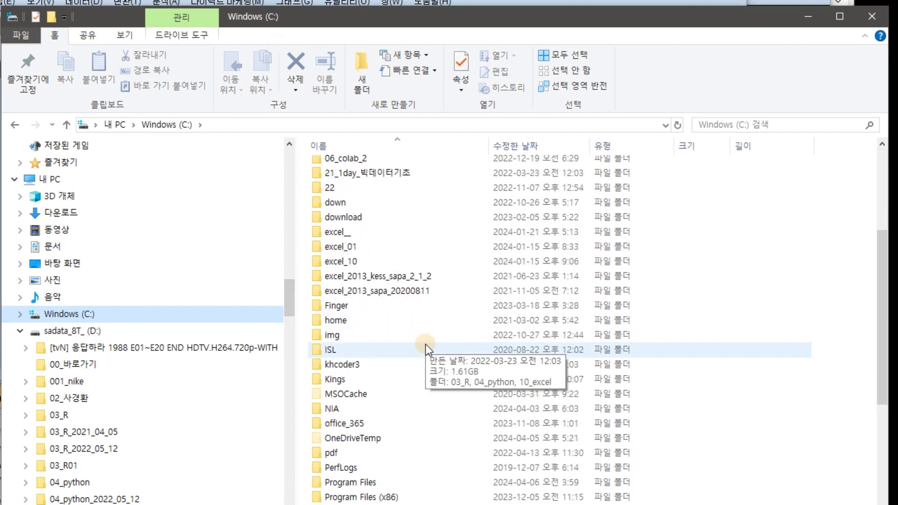
{"action": "double_click", "coordinate": [375, 396]}
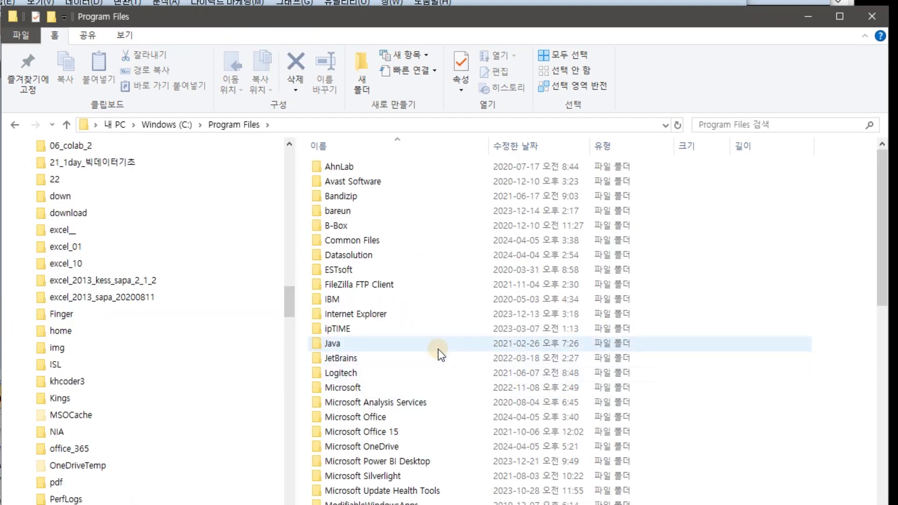
{"action": "scroll", "coordinate": [439, 354], "scroll_direction": "down", "scroll_amount": 4}
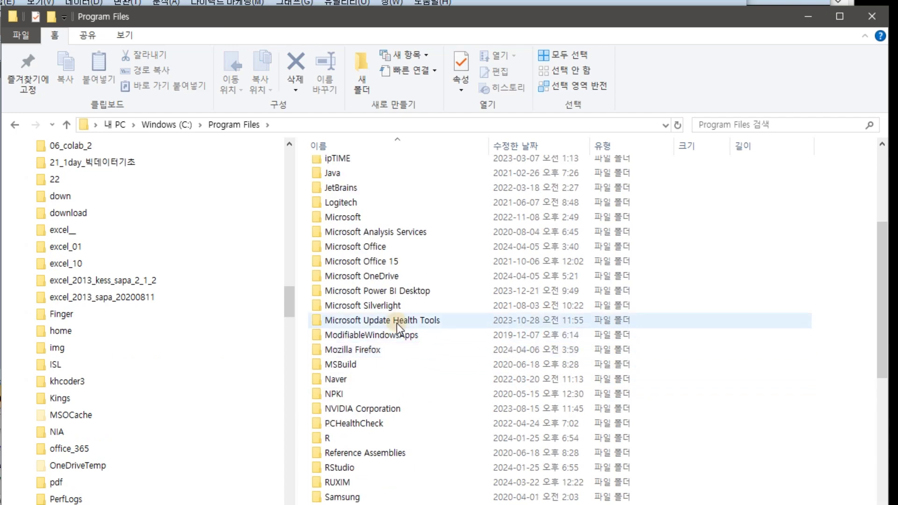
{"action": "scroll", "coordinate": [396, 336], "scroll_direction": "up", "scroll_amount": 2}
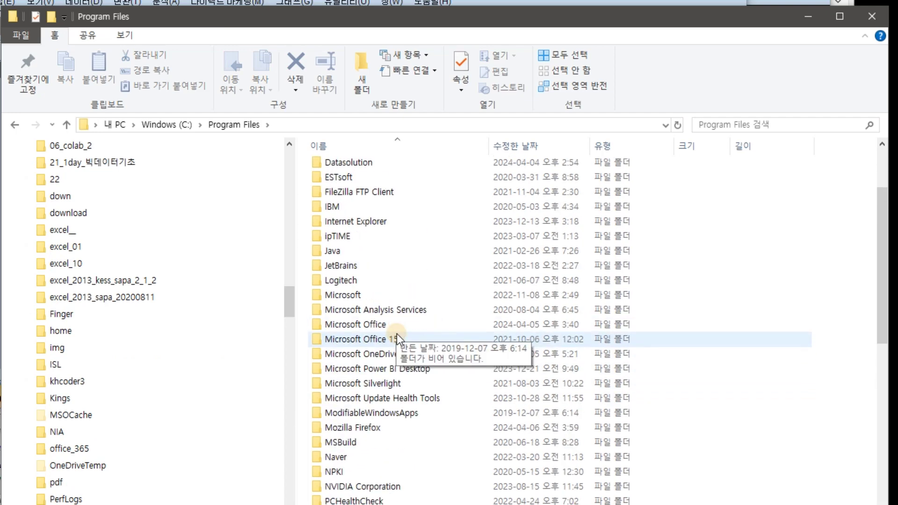
{"action": "double_click", "coordinate": [330, 207]}
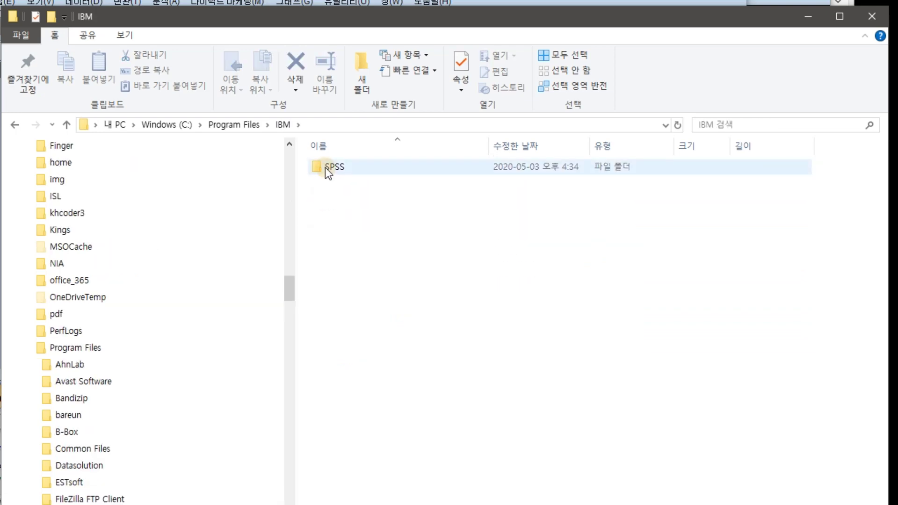
{"action": "double_click", "coordinate": [324, 168]}
{"action": "double_click", "coordinate": [326, 169]}
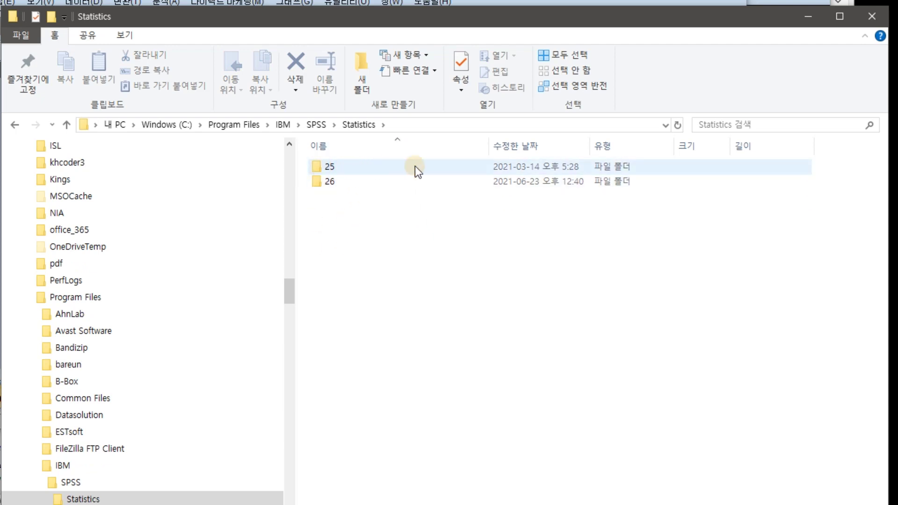
{"action": "left_click", "coordinate": [327, 183]}
{"action": "left_click", "coordinate": [339, 168]}
{"action": "double_click", "coordinate": [339, 168]}
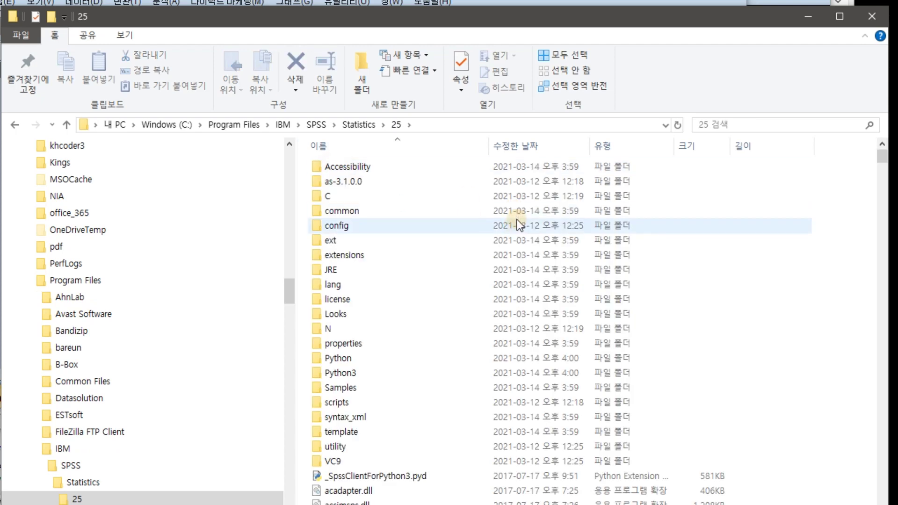
Search the version 25 folder for "stats" and launch stats.exe from the results.
{"action": "left_click", "coordinate": [727, 125]}
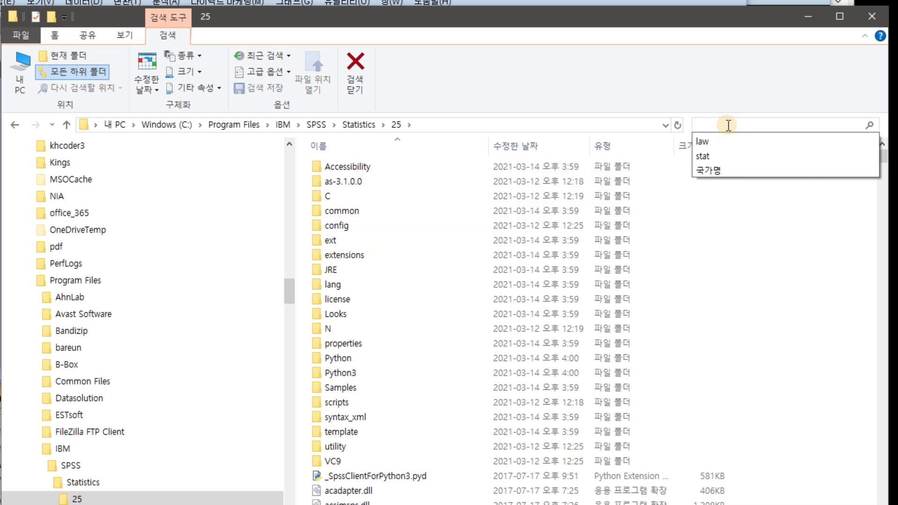
{"action": "type", "text": "sta"}
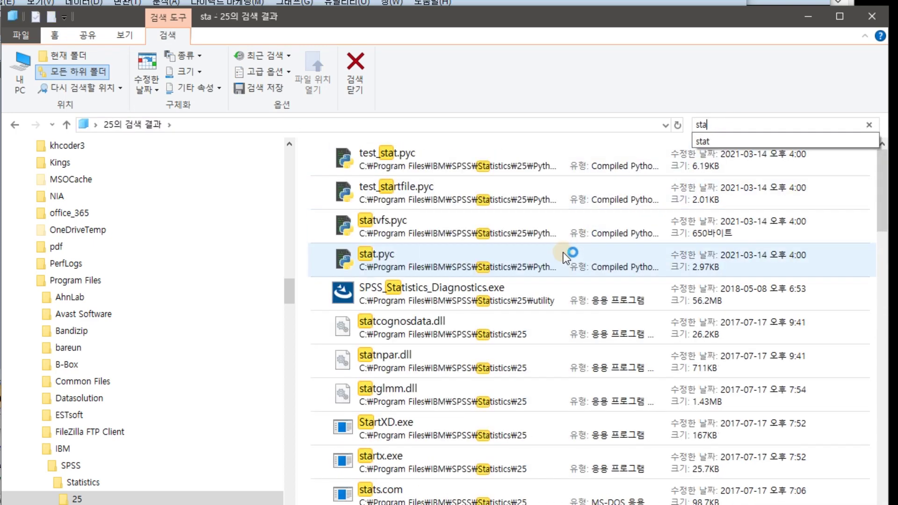
{"action": "type", "text": "t"}
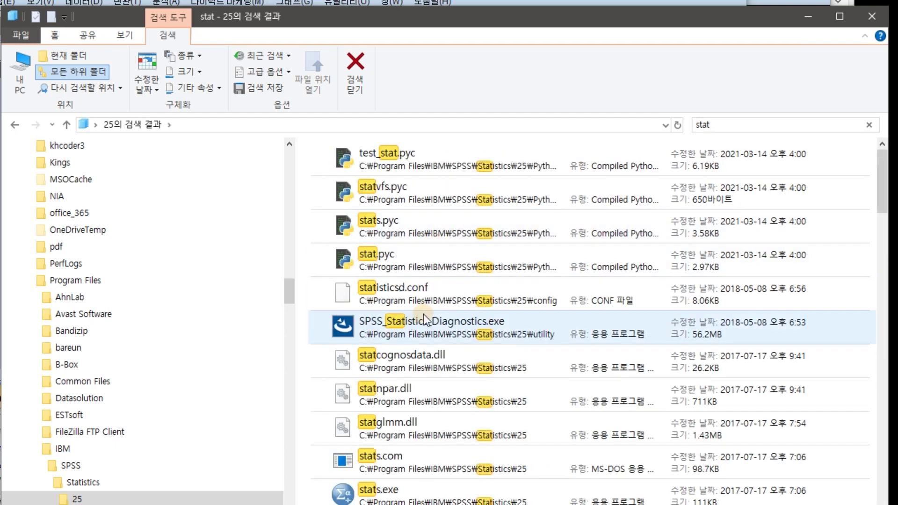
{"action": "type", "text": "s"}
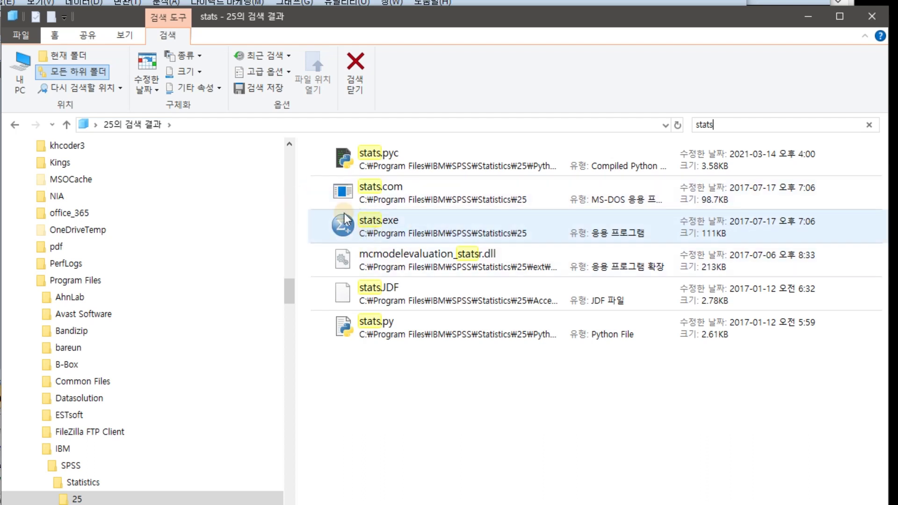
{"action": "double_click", "coordinate": [364, 228]}
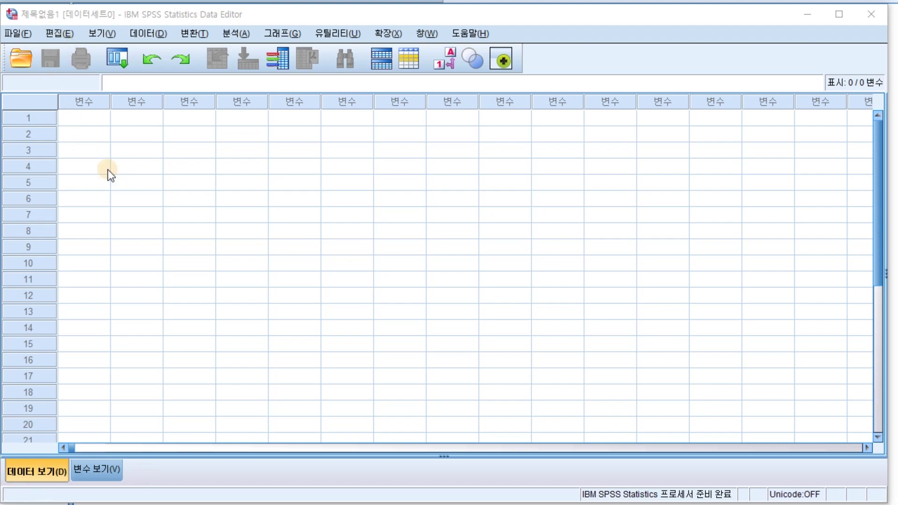
Open the program options of the SPSS Statistics Data Editor.
{"action": "left_click", "coordinate": [60, 36]}
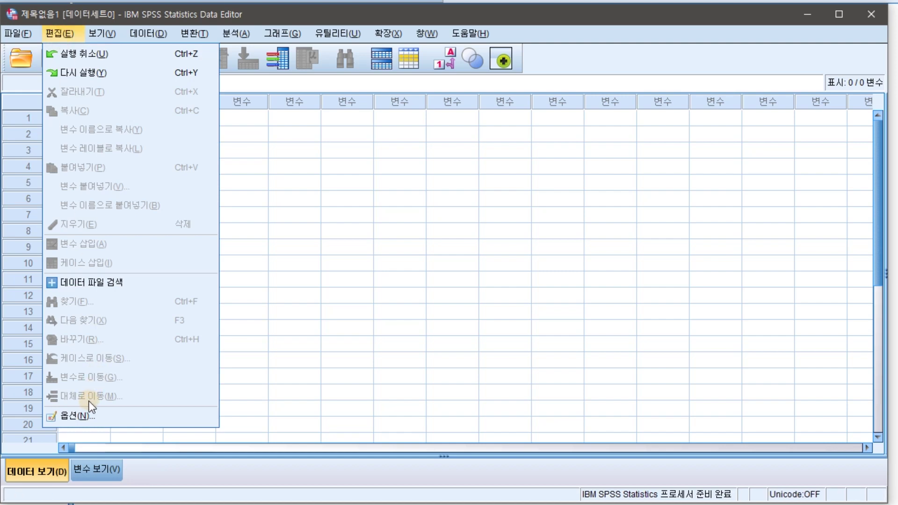
{"action": "left_click", "coordinate": [73, 415]}
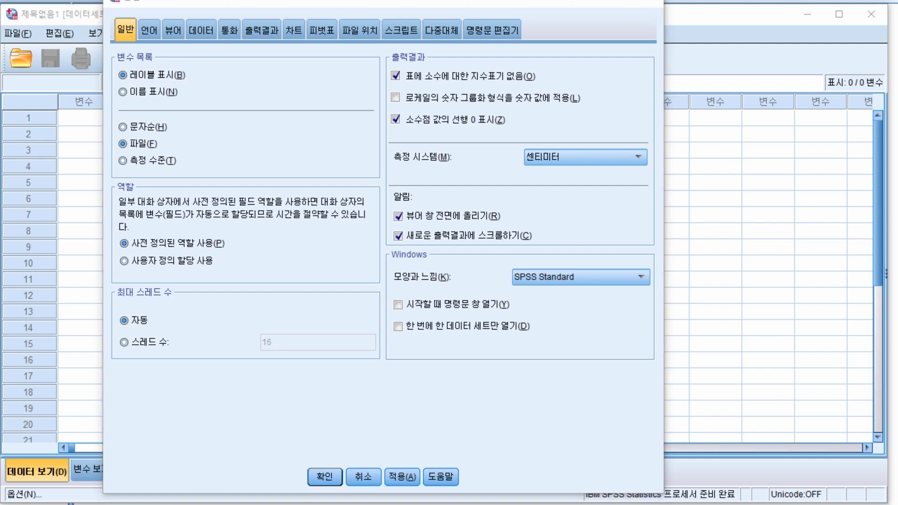
{"action": "left_click", "coordinate": [135, 24]}
{"action": "mouse_move", "coordinate": [134, 57]}
{"action": "left_mouse_down"}
{"action": "mouse_move", "coordinate": [161, 37]}
{"action": "mouse_move", "coordinate": [151, 55]}
{"action": "left_mouse_up"}
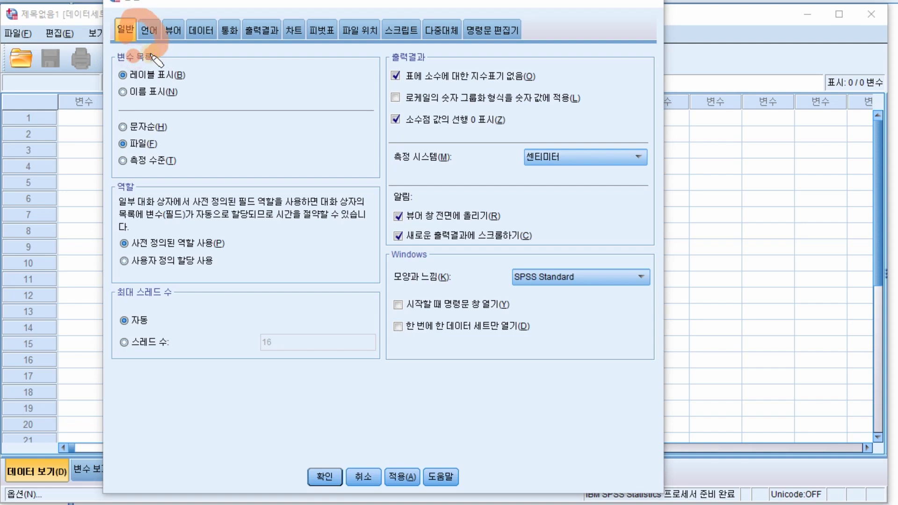
{"action": "mouse_move", "coordinate": [268, 60]}
{"action": "left_mouse_down"}
{"action": "mouse_move", "coordinate": [261, 8]}
{"action": "mouse_move", "coordinate": [276, 68]}
{"action": "left_mouse_up"}
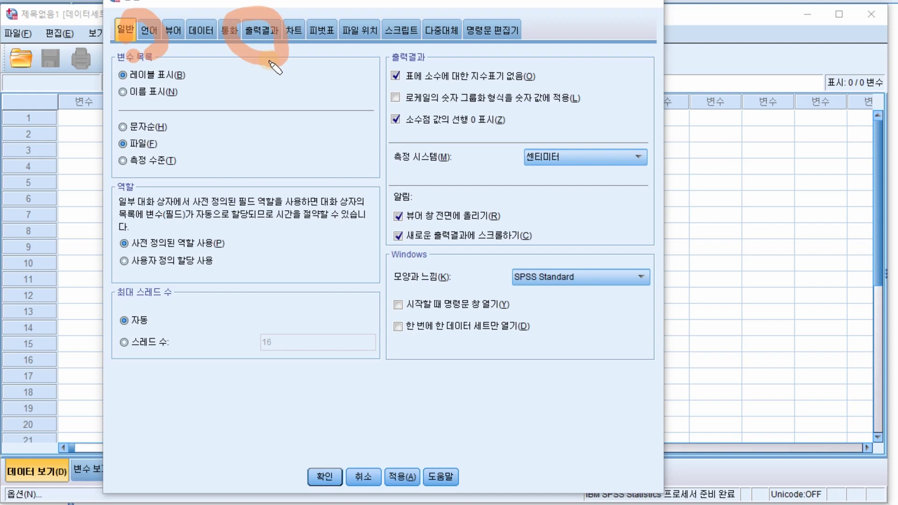
{"action": "mouse_move", "coordinate": [524, 52]}
{"action": "left_mouse_down"}
{"action": "mouse_move", "coordinate": [369, 142]}
{"action": "mouse_move", "coordinate": [377, 70]}
{"action": "left_mouse_up"}
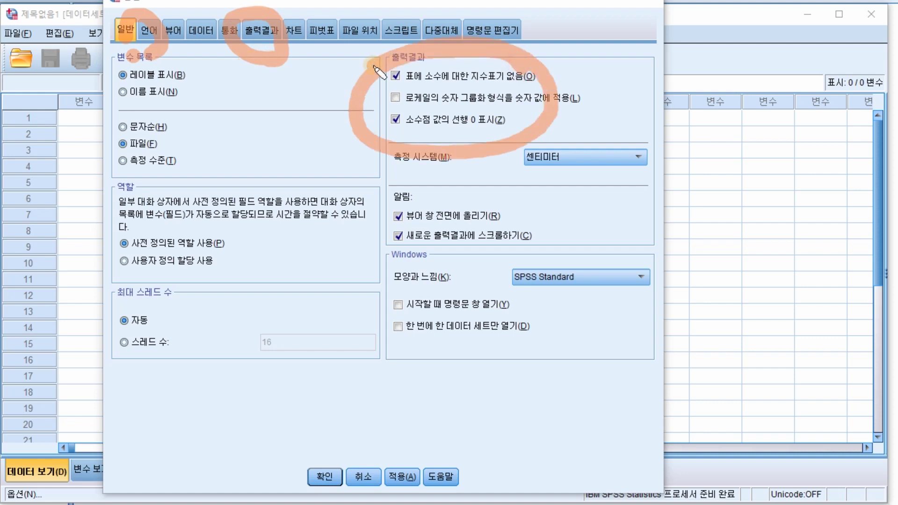
{"action": "key", "text": "Escape"}
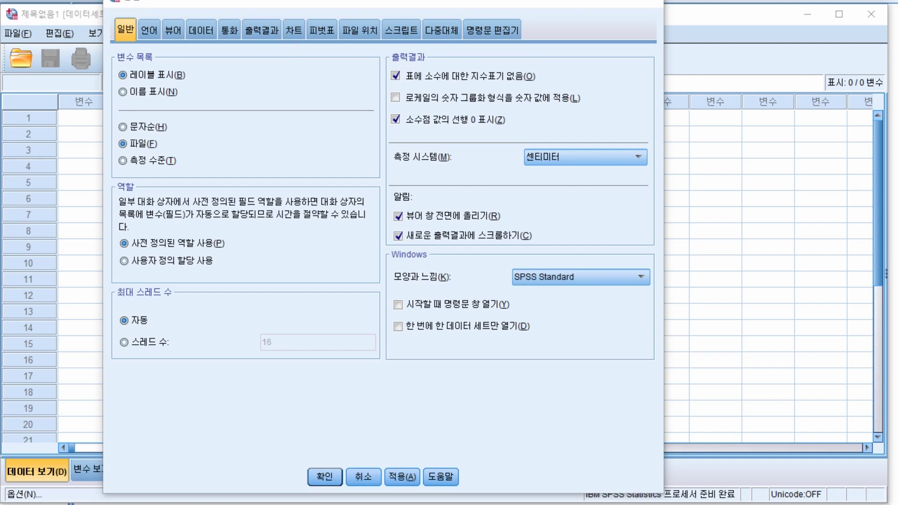
Select 한국어 as the output and user interface language and Korean as the locale in the language options.
{"action": "left_click", "coordinate": [150, 32]}
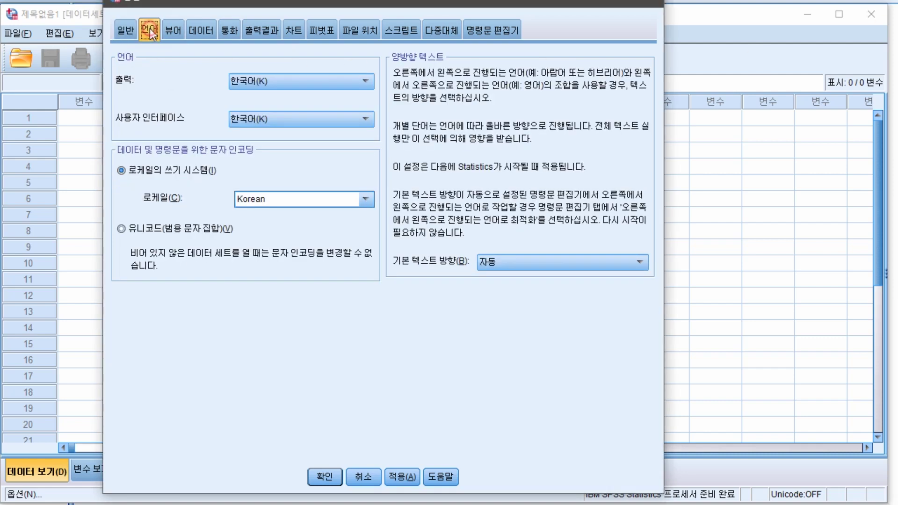
{"action": "left_click", "coordinate": [301, 80]}
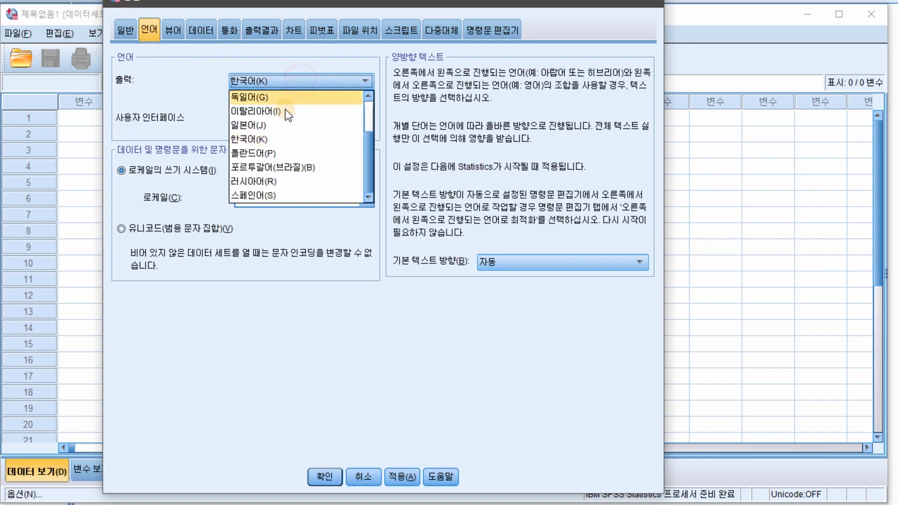
{"action": "left_click", "coordinate": [271, 134]}
{"action": "left_click", "coordinate": [313, 125]}
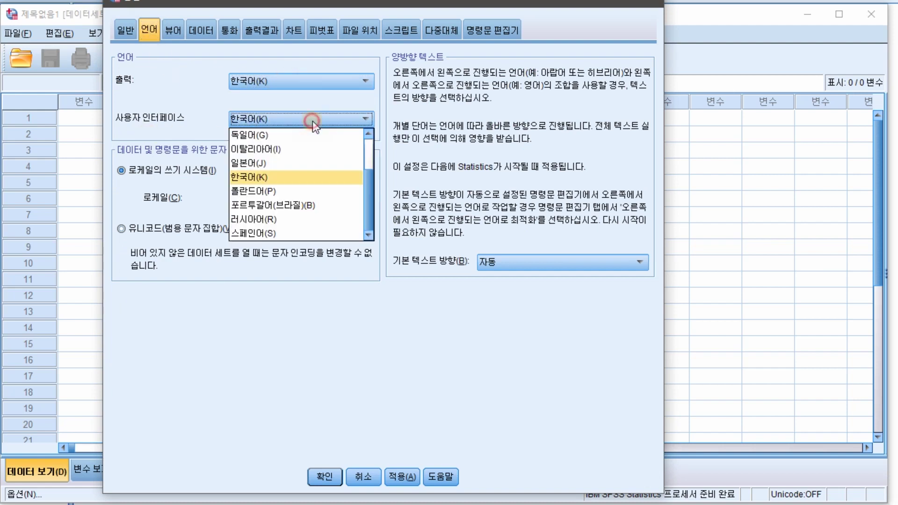
{"action": "left_click", "coordinate": [287, 172]}
{"action": "left_click", "coordinate": [283, 198]}
{"action": "left_click", "coordinate": [366, 199]}
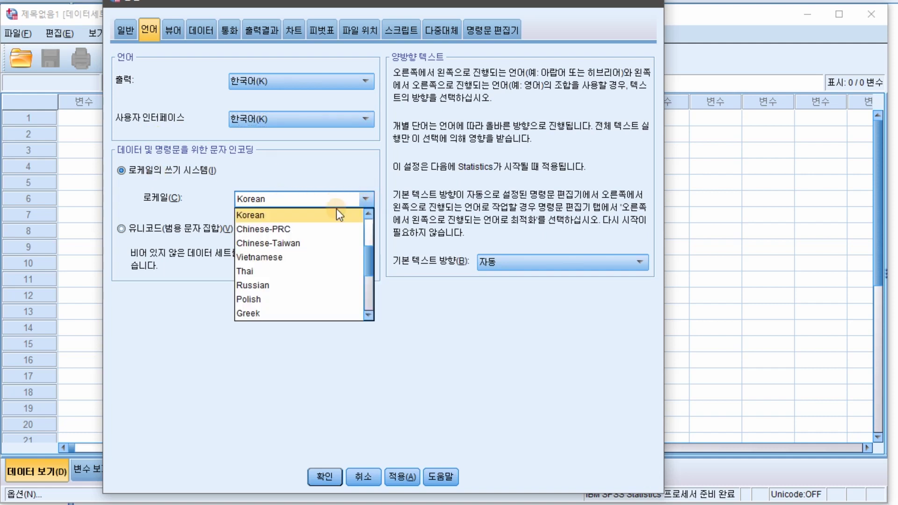
{"action": "left_click", "coordinate": [301, 215]}
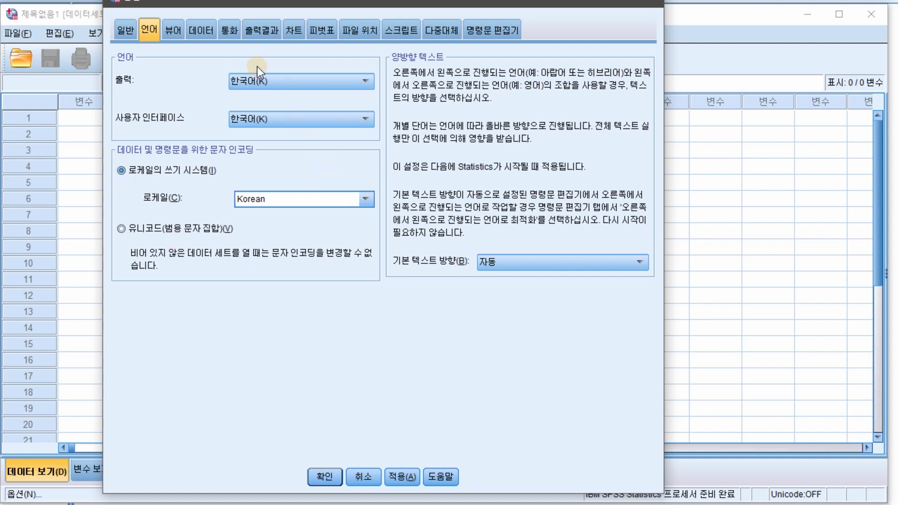
Select 이름과 레이블 for variables and 값과 레이블 for values in the outline and pivot table labels, and confirm the options and language notice.
{"action": "left_click", "coordinate": [249, 29]}
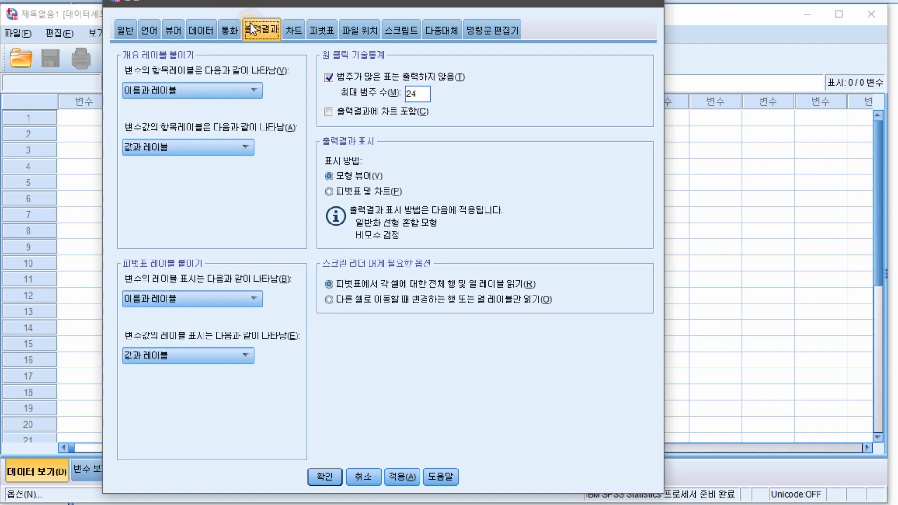
{"action": "left_click", "coordinate": [197, 89]}
{"action": "left_click", "coordinate": [182, 133]}
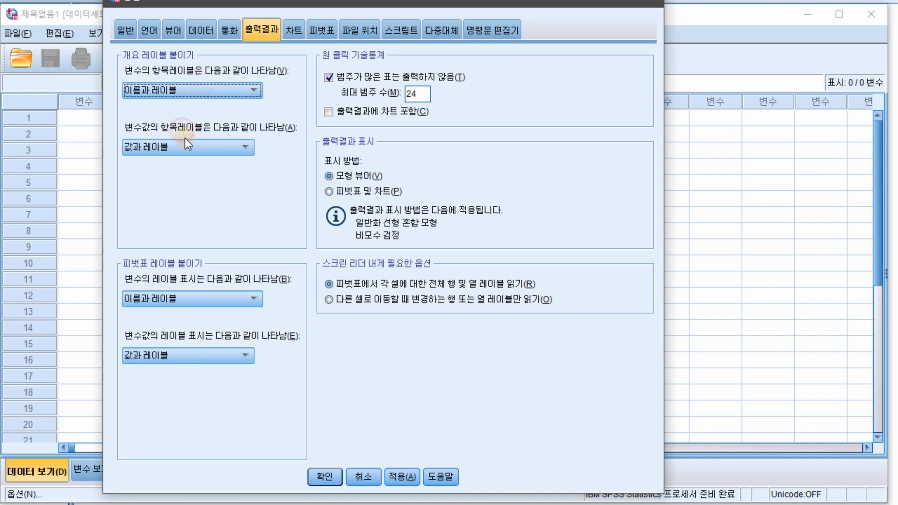
{"action": "left_click", "coordinate": [183, 146]}
{"action": "left_click", "coordinate": [169, 196]}
{"action": "left_click", "coordinate": [192, 296]}
{"action": "left_click", "coordinate": [176, 345]}
{"action": "left_click", "coordinate": [180, 356]}
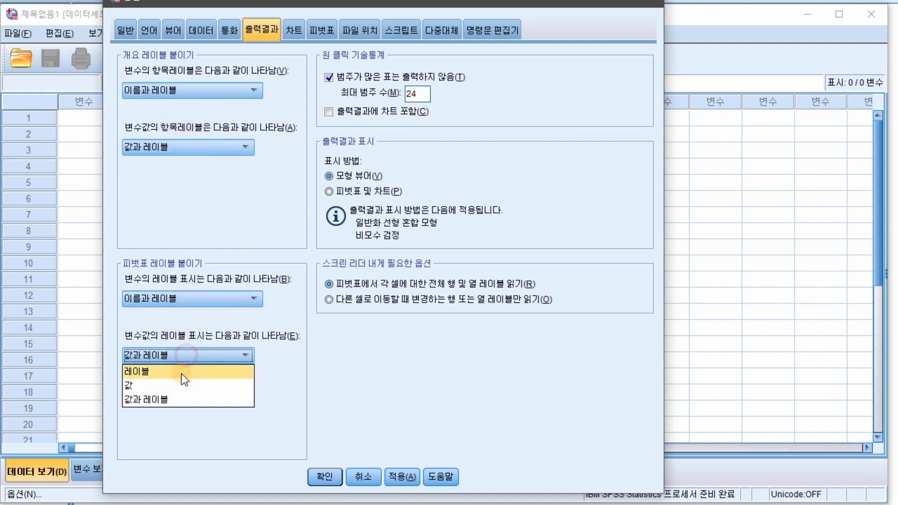
{"action": "left_click", "coordinate": [180, 403]}
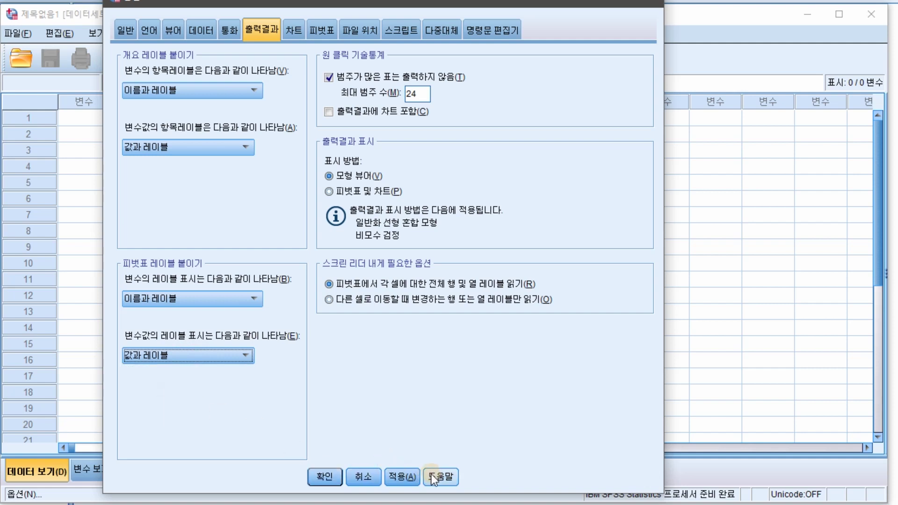
{"action": "left_click", "coordinate": [318, 477]}
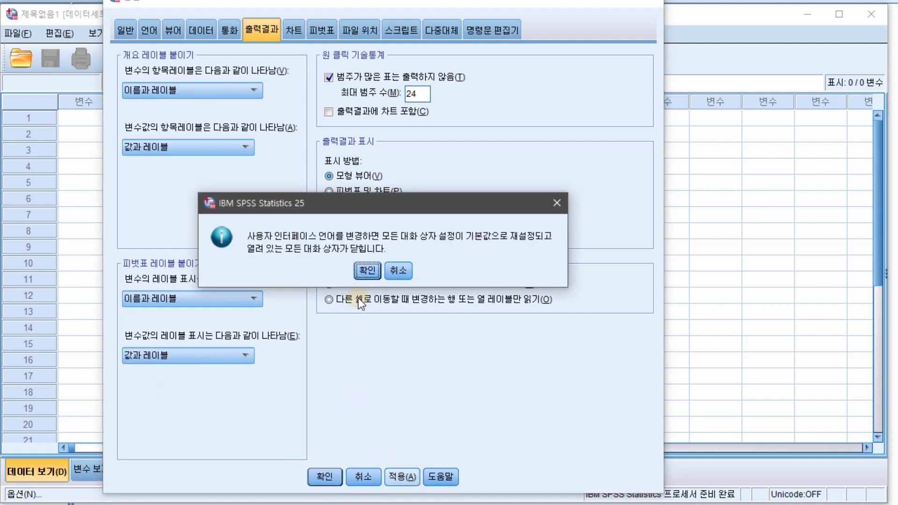
{"action": "left_click", "coordinate": [366, 270]}
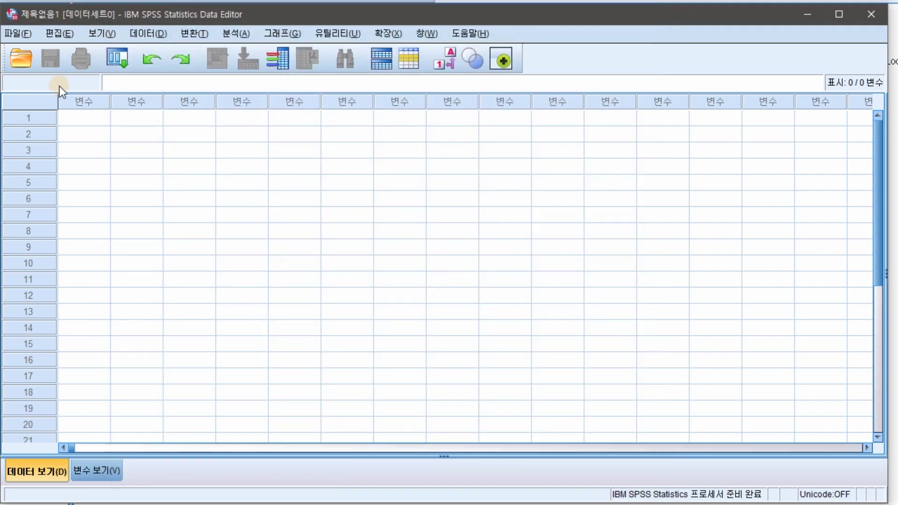
Reopen the program options and examine the output number display settings on the general page.
{"action": "left_click", "coordinate": [58, 36]}
{"action": "left_click", "coordinate": [106, 416]}
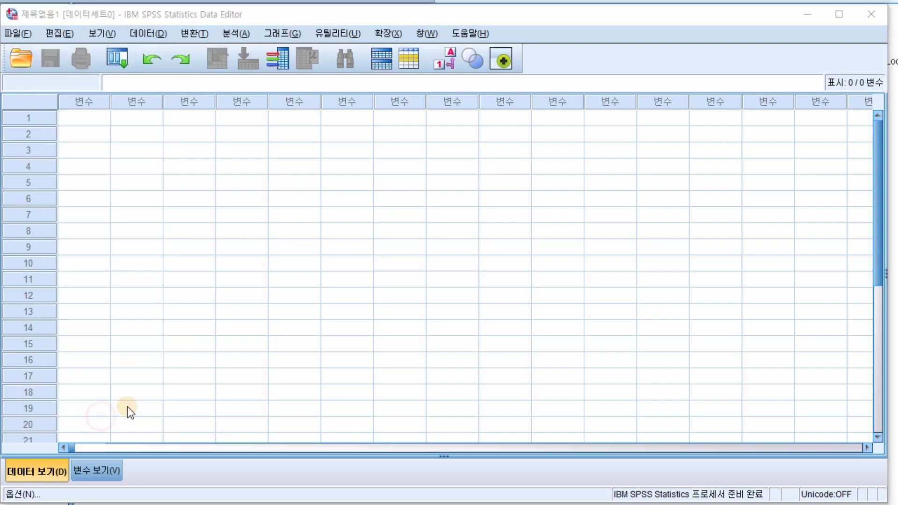
{"action": "left_click", "coordinate": [124, 31]}
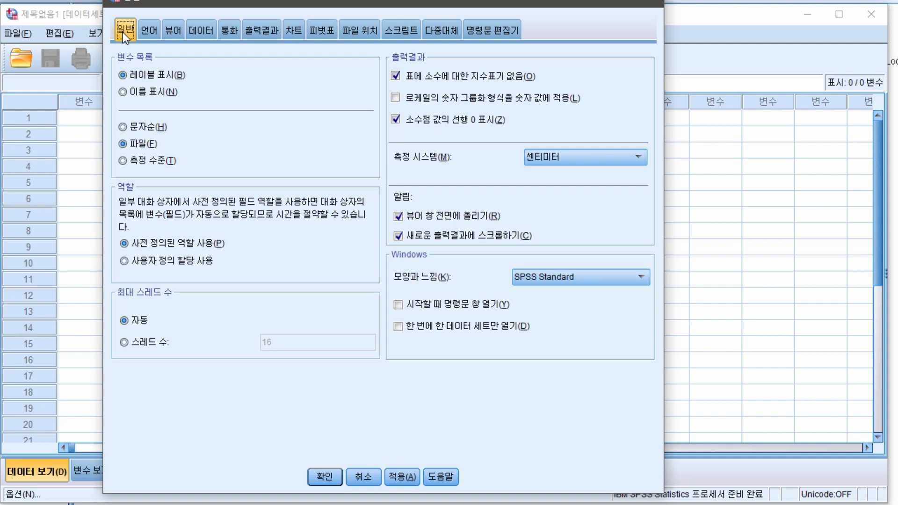
{"action": "mouse_move", "coordinate": [369, 50]}
{"action": "left_mouse_down"}
{"action": "mouse_move", "coordinate": [388, 161]}
{"action": "mouse_move", "coordinate": [645, 112]}
{"action": "mouse_move", "coordinate": [390, 51]}
{"action": "mouse_move", "coordinate": [360, 53]}
{"action": "left_mouse_up"}
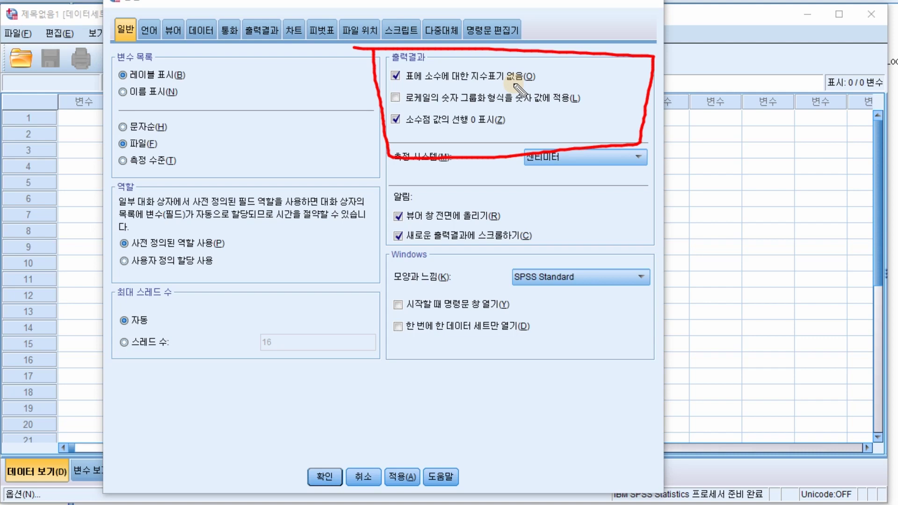
{"action": "left_click_drag", "start_coordinate": [358, 89], "coordinate": [578, 100]}
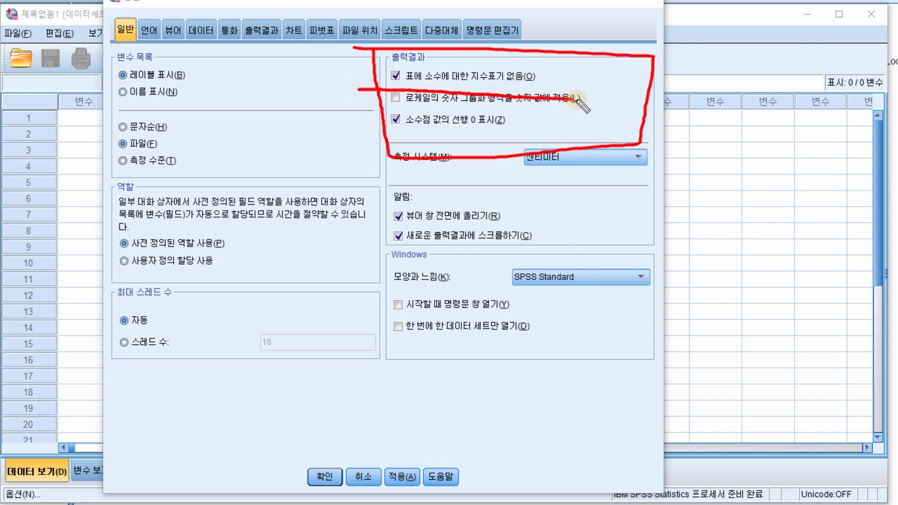
{"action": "mouse_move", "coordinate": [286, 261]}
{"action": "left_mouse_down"}
{"action": "mouse_move", "coordinate": [233, 314]}
{"action": "mouse_move", "coordinate": [309, 346]}
{"action": "left_mouse_up"}
{"action": "left_click_drag", "start_coordinate": [233, 307], "coordinate": [288, 305]}
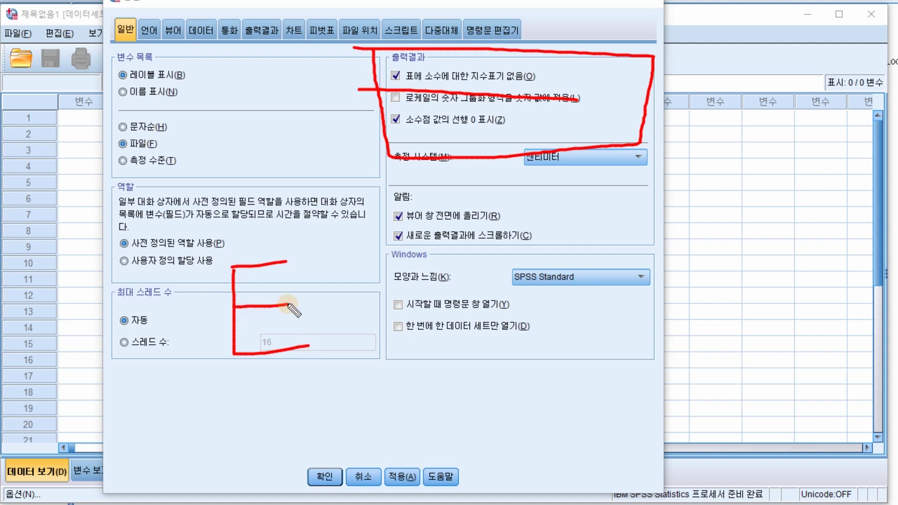
{"action": "left_click_drag", "start_coordinate": [183, 376], "coordinate": [361, 374]}
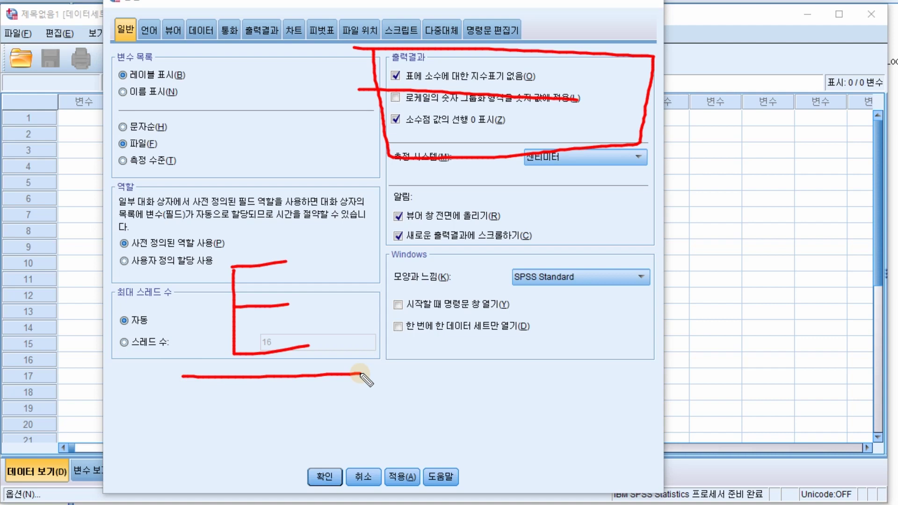
{"action": "mouse_move", "coordinate": [293, 258]}
{"action": "left_mouse_down"}
{"action": "mouse_move", "coordinate": [226, 265]}
{"action": "mouse_move", "coordinate": [296, 358]}
{"action": "left_mouse_up"}
{"action": "left_click_drag", "start_coordinate": [229, 306], "coordinate": [288, 305]}
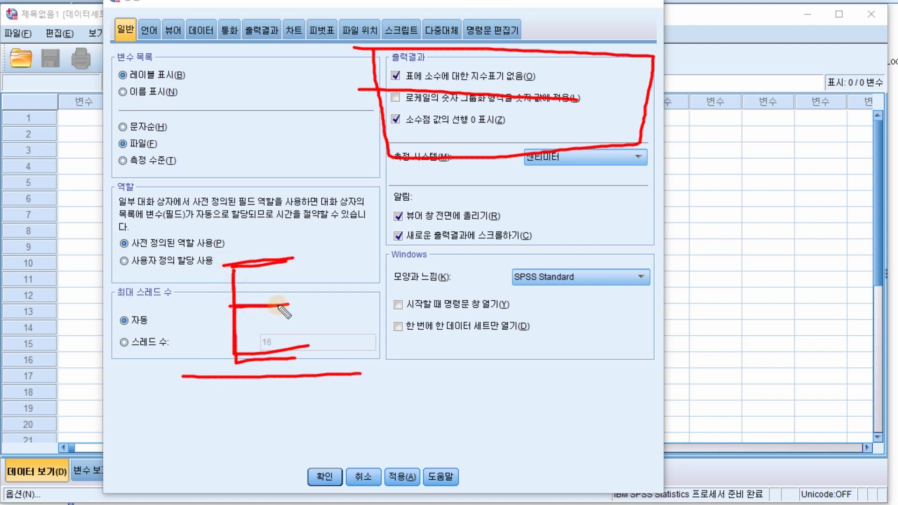
{"action": "mouse_move", "coordinate": [424, 88]}
{"action": "left_mouse_down"}
{"action": "mouse_move", "coordinate": [378, 63]}
{"action": "mouse_move", "coordinate": [423, 89]}
{"action": "left_mouse_up"}
{"action": "mouse_move", "coordinate": [381, 142]}
{"action": "left_mouse_down"}
{"action": "mouse_move", "coordinate": [492, 144]}
{"action": "mouse_move", "coordinate": [378, 169]}
{"action": "left_mouse_up"}
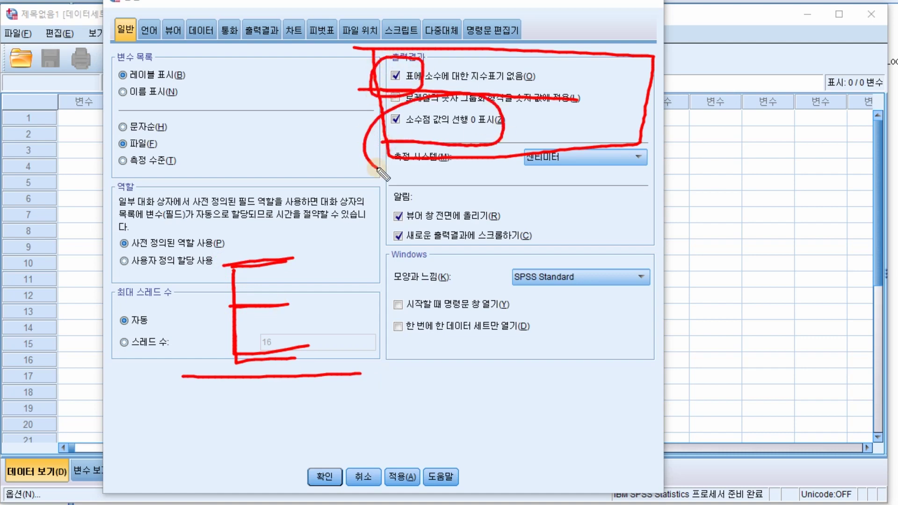
{"action": "left_click_drag", "start_coordinate": [413, 384], "coordinate": [400, 391]}
{"action": "left_click_drag", "start_coordinate": [468, 328], "coordinate": [465, 325]}
{"action": "left_click_drag", "start_coordinate": [520, 327], "coordinate": [523, 328]}
{"action": "left_click_drag", "start_coordinate": [579, 336], "coordinate": [613, 374]}
{"action": "left_click_drag", "start_coordinate": [370, 326], "coordinate": [353, 336]}
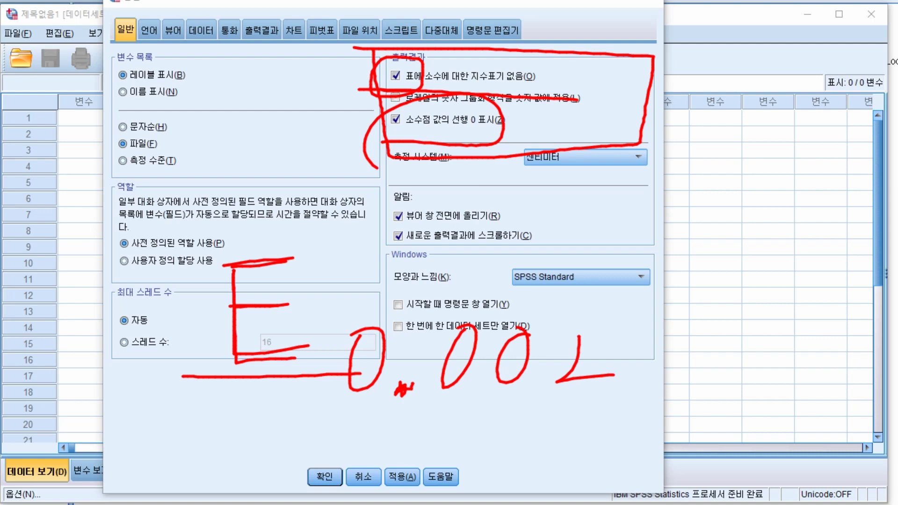
{"action": "key", "text": "e"}
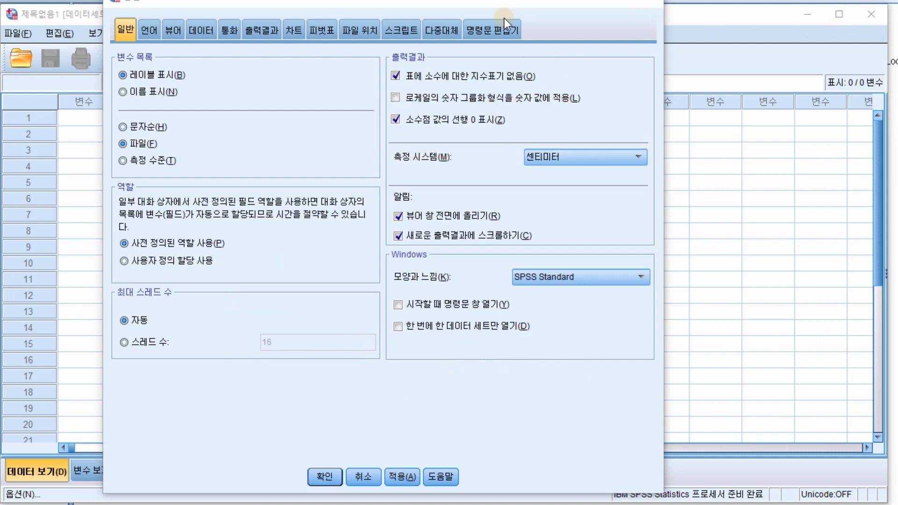
Examine the language, viewer, data, currency, output, chart, file location and script pages of the program options.
{"action": "left_click", "coordinate": [149, 29]}
{"action": "left_click", "coordinate": [175, 30]}
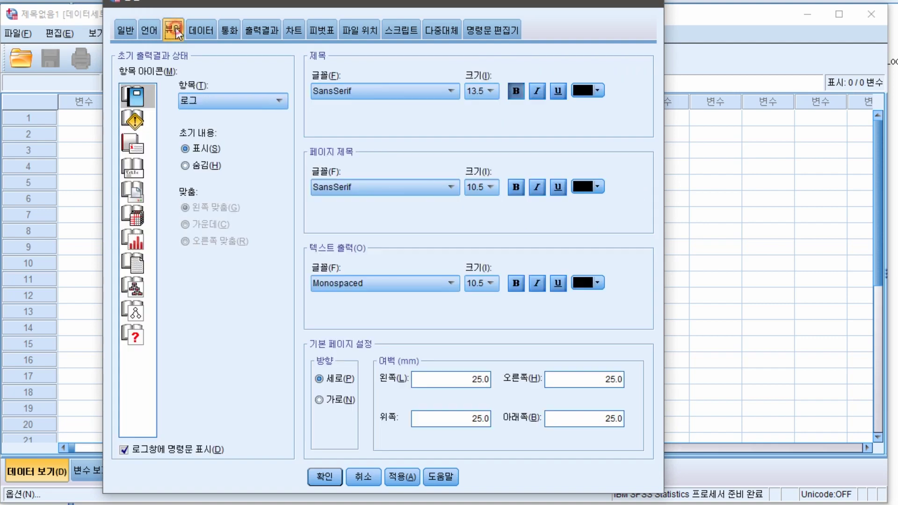
{"action": "left_click", "coordinate": [200, 30]}
{"action": "left_click", "coordinate": [227, 33]}
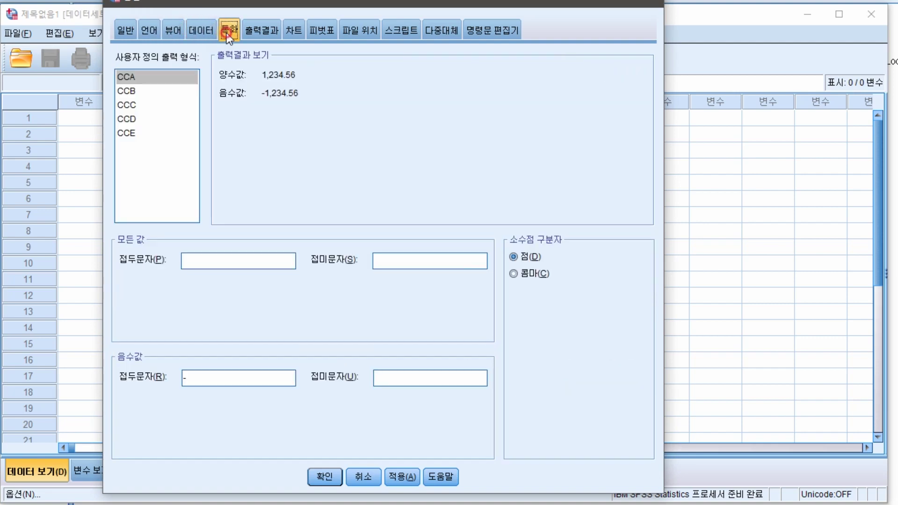
{"action": "left_click", "coordinate": [267, 32]}
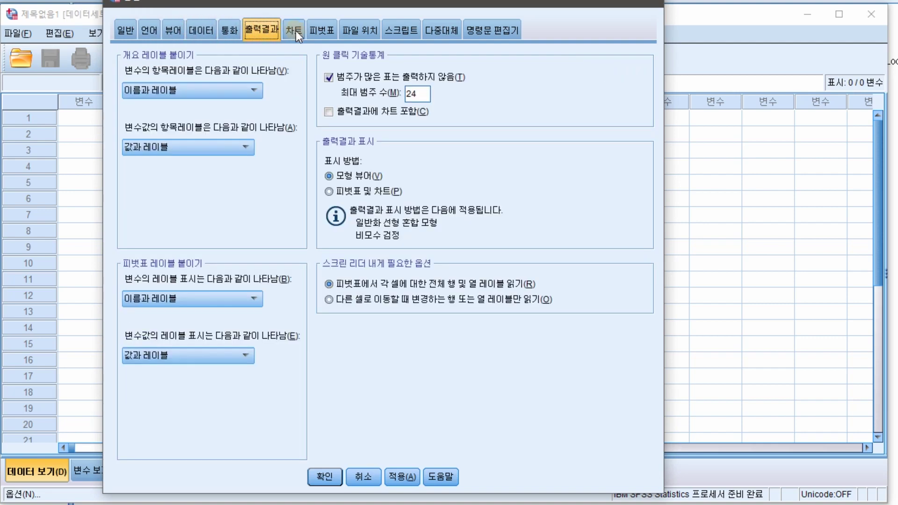
{"action": "left_click", "coordinate": [296, 30]}
{"action": "left_click", "coordinate": [358, 31]}
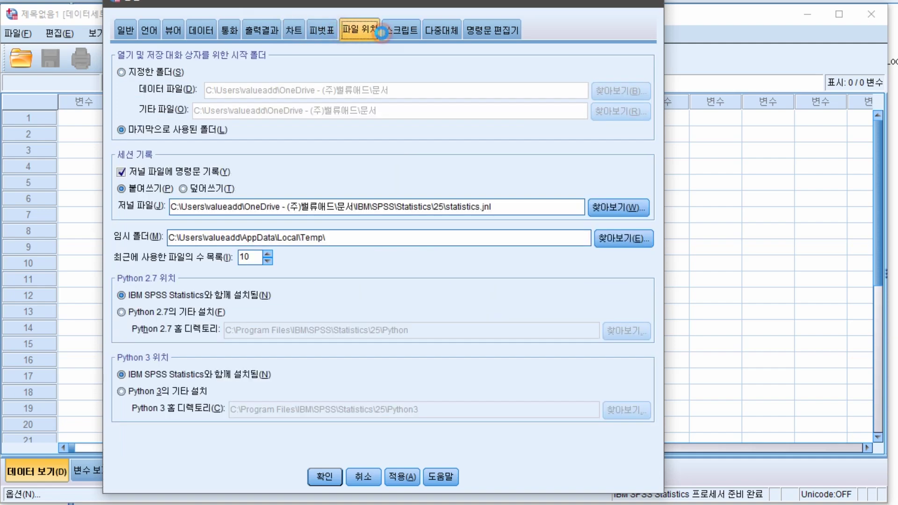
{"action": "left_click", "coordinate": [398, 31]}
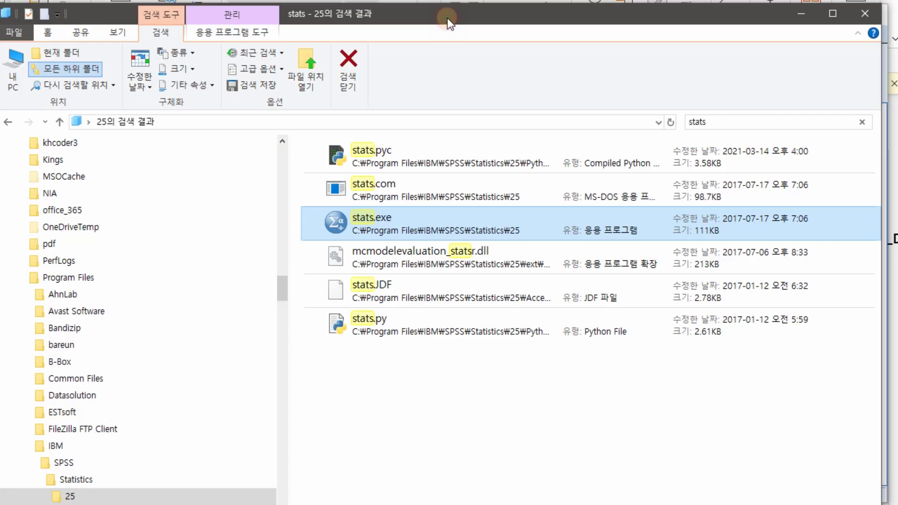
Switch to File Explorer and open the Program Files folder on drive C.
{"action": "left_click_drag", "start_coordinate": [282, 287], "coordinate": [280, 247]}
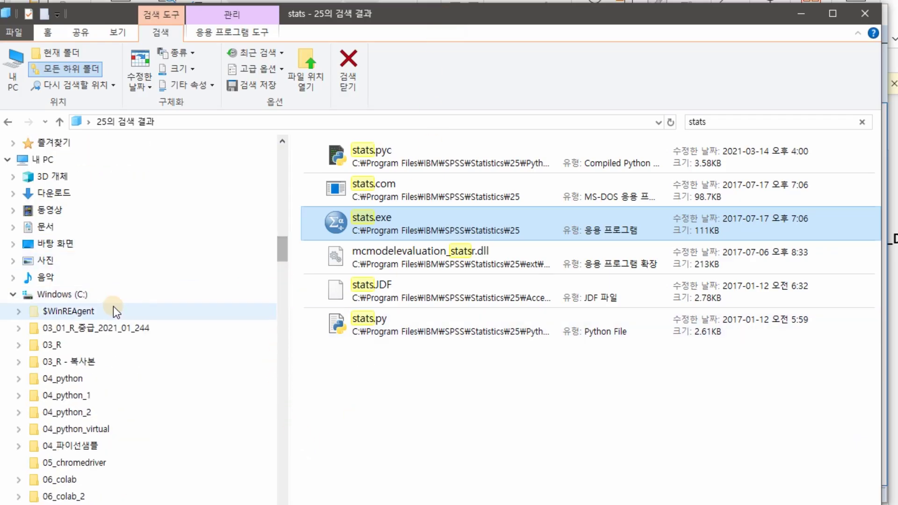
{"action": "left_click", "coordinate": [149, 294]}
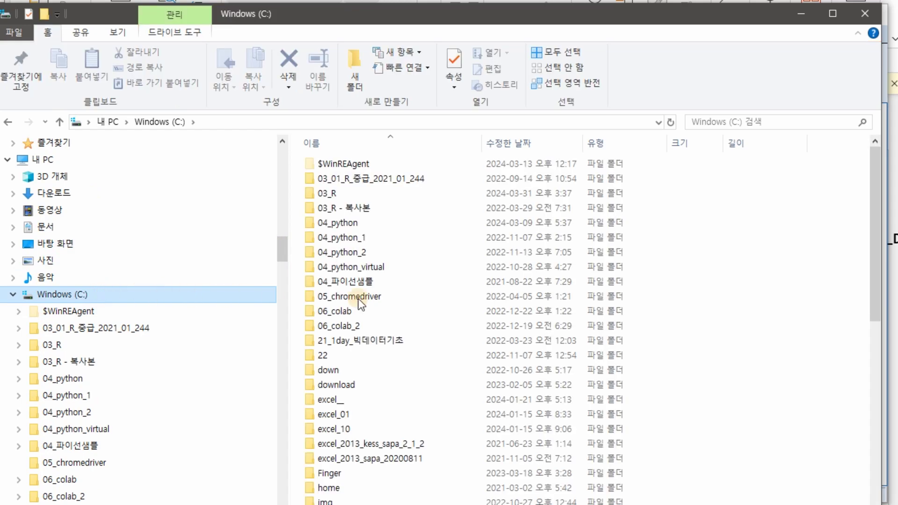
{"action": "scroll", "coordinate": [391, 341], "scroll_direction": "down", "scroll_amount": 8}
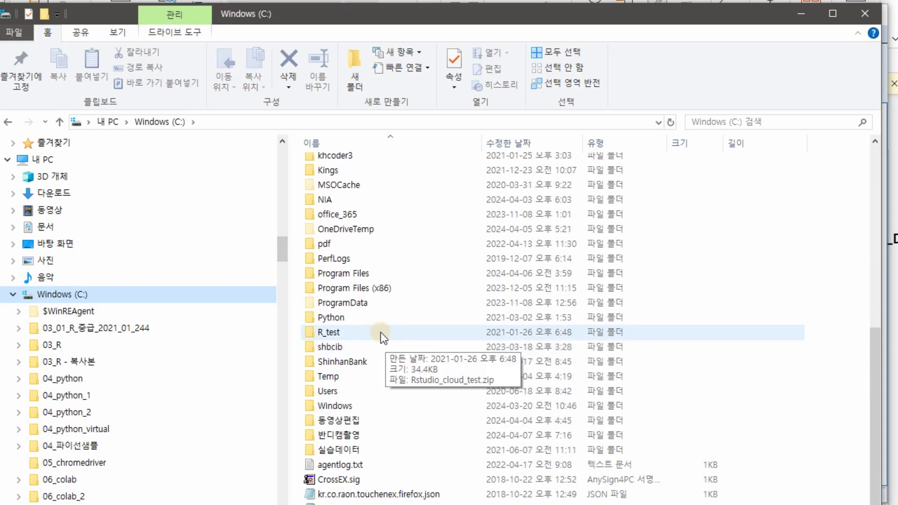
{"action": "double_click", "coordinate": [369, 275]}
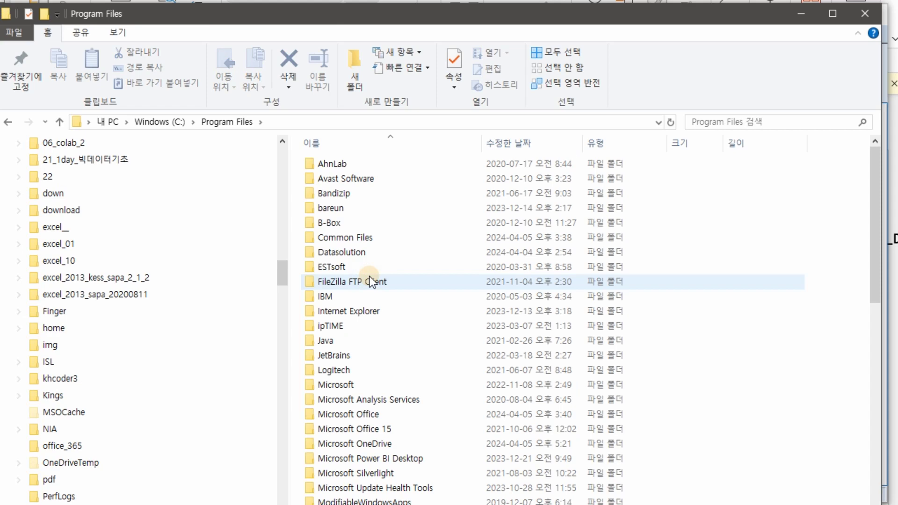
Open the IBM\SPSS\Statistics\26 folder inside Program Files.
{"action": "scroll", "coordinate": [432, 335], "scroll_direction": "down", "scroll_amount": 2}
{"action": "scroll", "coordinate": [431, 335], "scroll_direction": "down", "scroll_amount": 1}
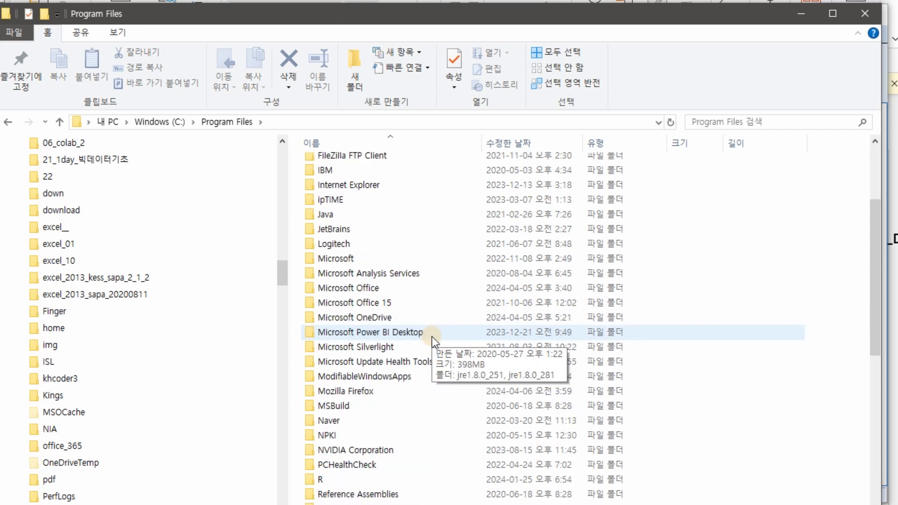
{"action": "scroll", "coordinate": [428, 333], "scroll_direction": "up", "scroll_amount": 2}
{"action": "double_click", "coordinate": [354, 248]}
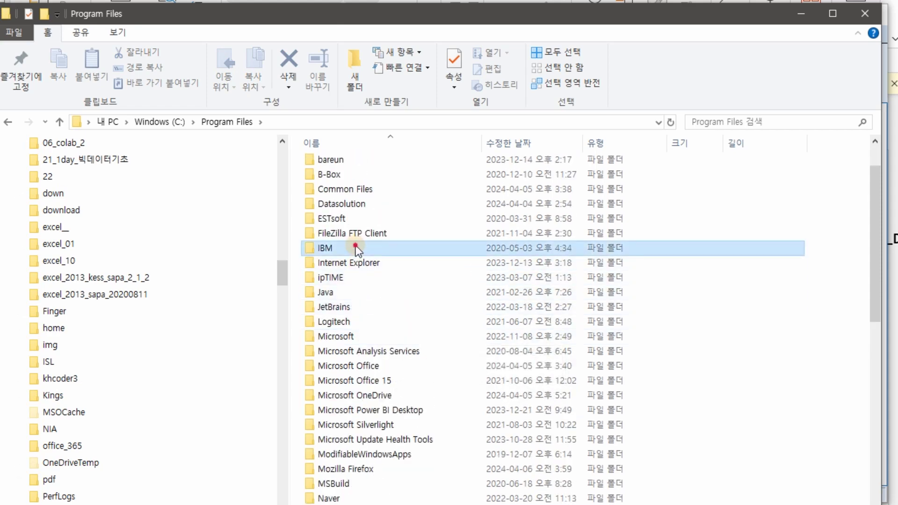
{"action": "left_click", "coordinate": [328, 164]}
{"action": "double_click", "coordinate": [329, 165]}
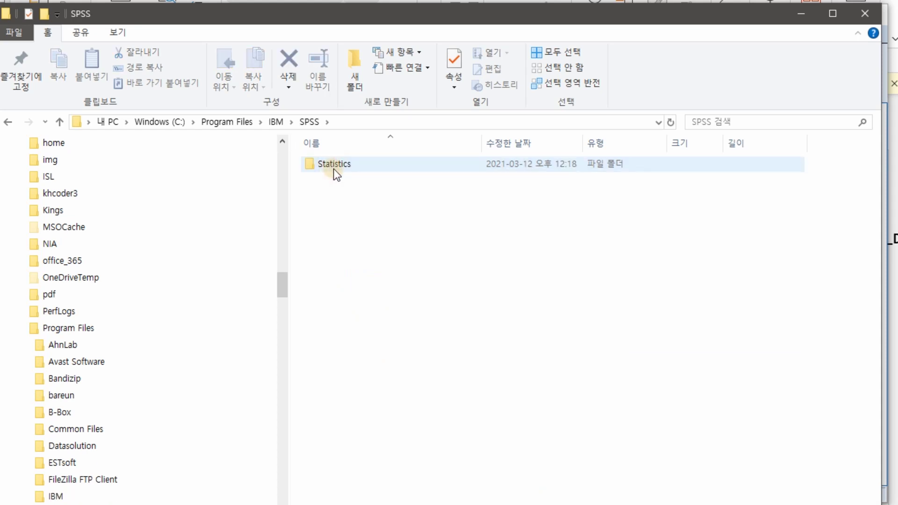
{"action": "double_click", "coordinate": [332, 166]}
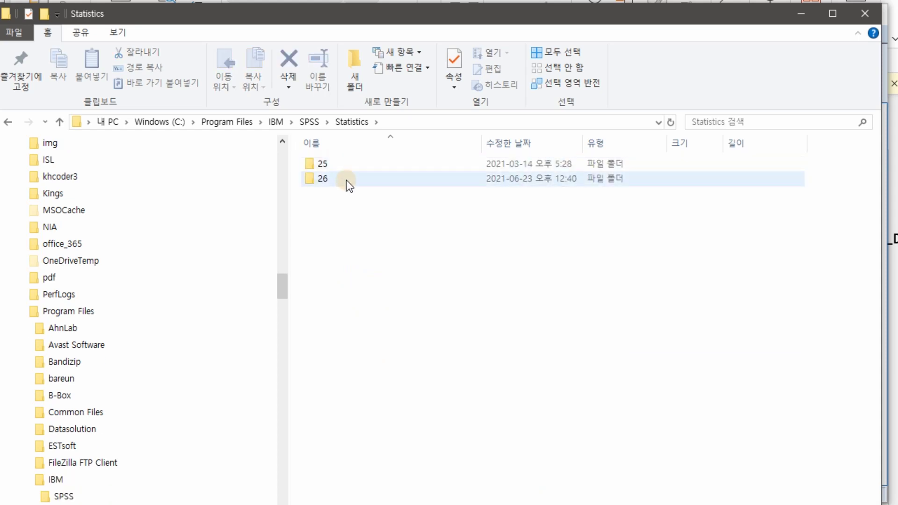
{"action": "mouse_move", "coordinate": [346, 181]}
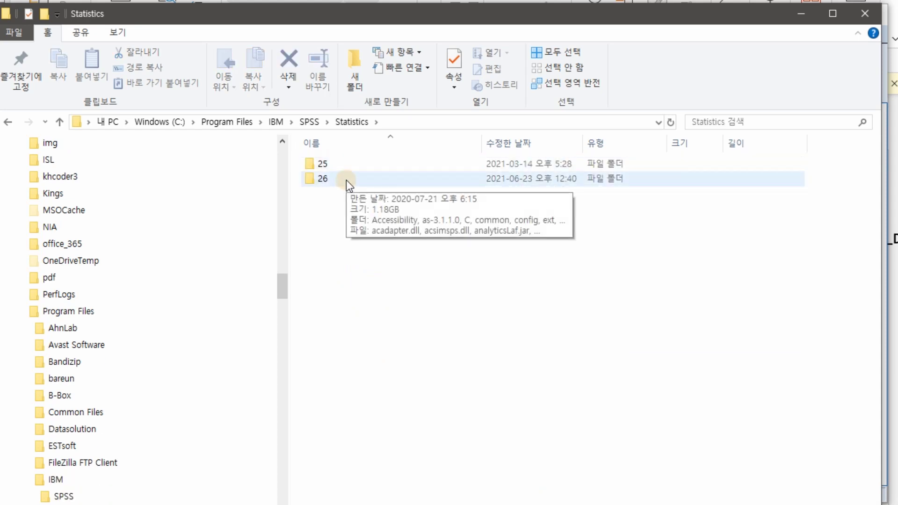
{"action": "left_click", "coordinate": [328, 178]}
{"action": "double_click", "coordinate": [327, 179]}
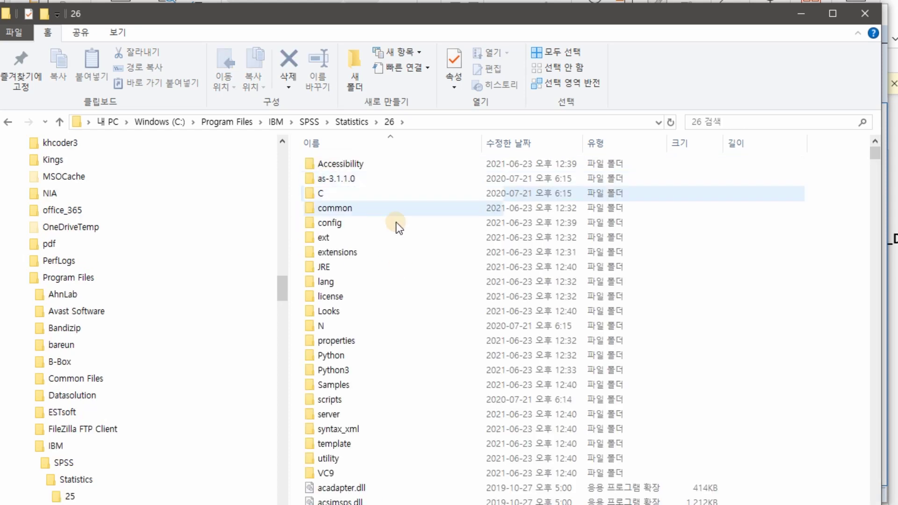
Search the 26 folder and its subfolders for "stat".
{"action": "left_click", "coordinate": [713, 124]}
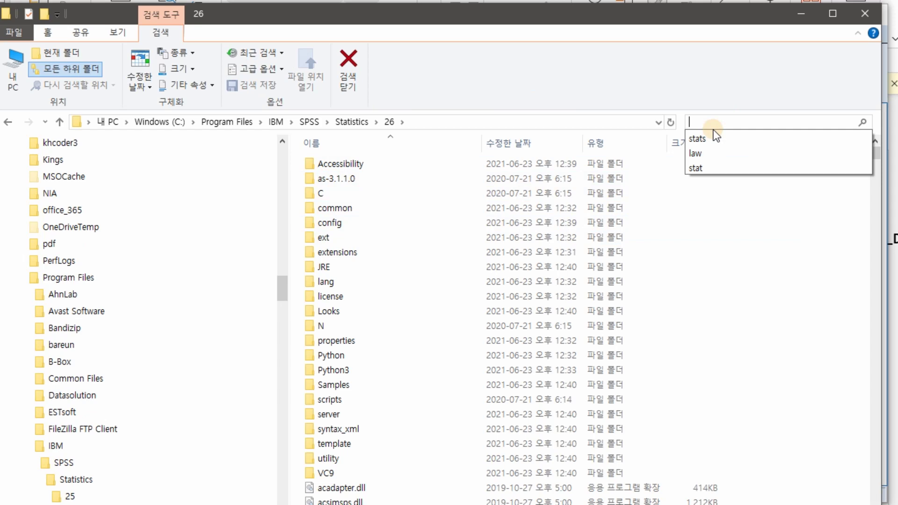
{"action": "type", "text": "stats"}
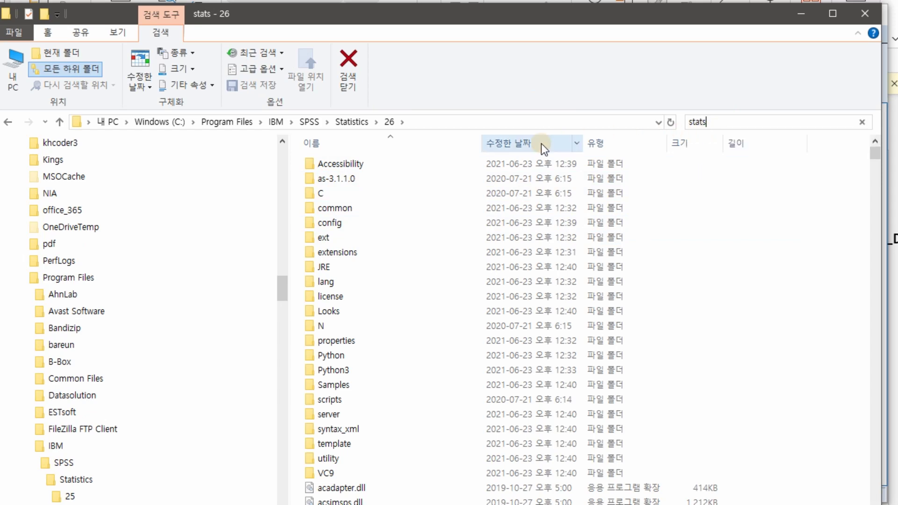
{"action": "scroll", "coordinate": [475, 271], "scroll_direction": "down", "scroll_amount": 20}
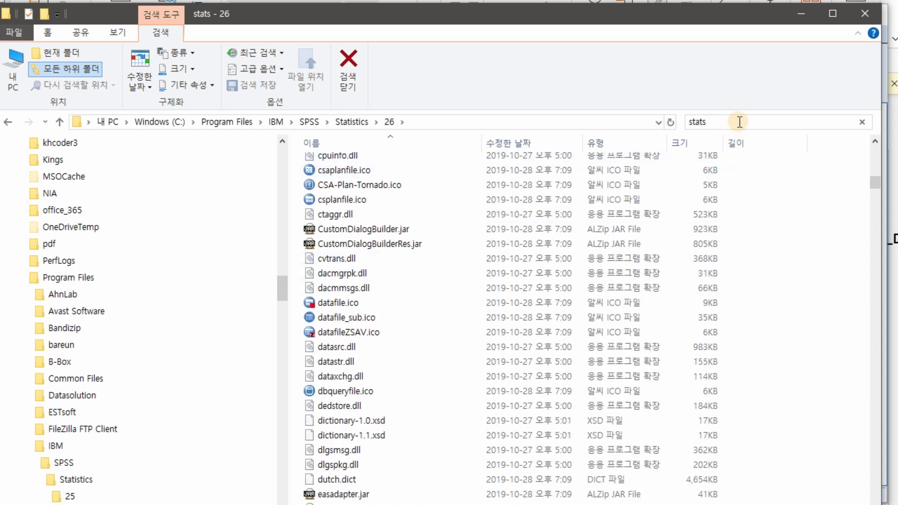
{"action": "key", "text": "BackSpace"}
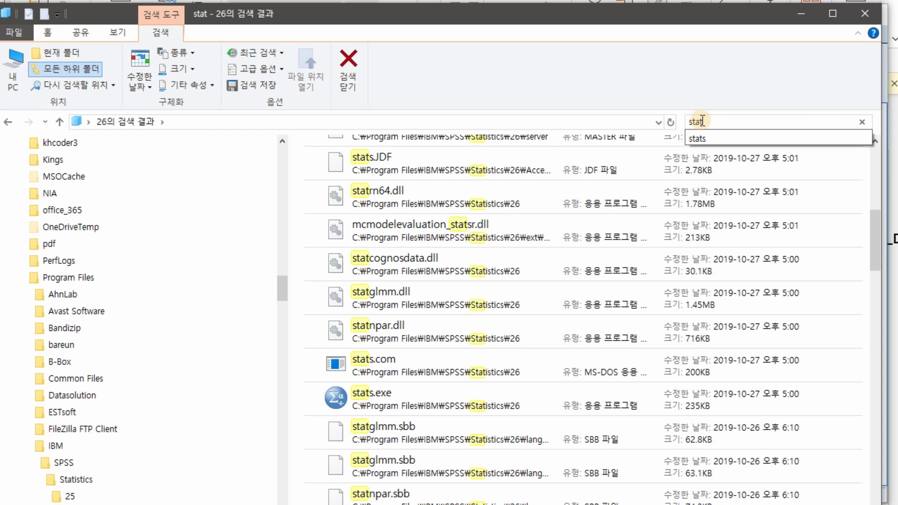
Check the file extension display option and launch stats.exe of Statistics 26 from the search results.
{"action": "left_click", "coordinate": [367, 398]}
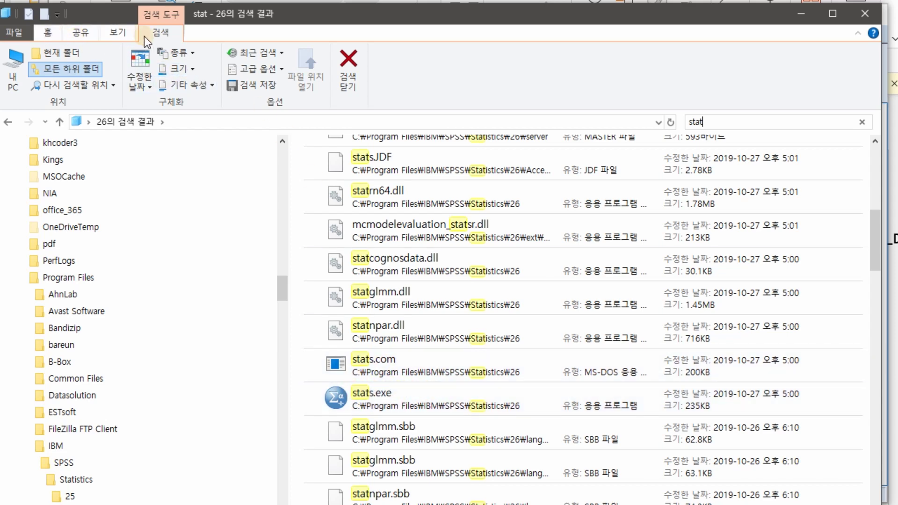
{"action": "left_click", "coordinate": [121, 33]}
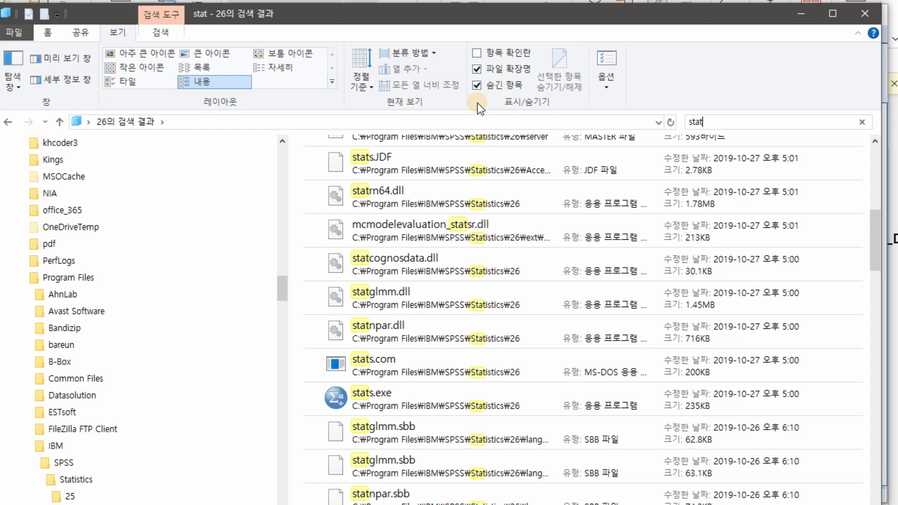
{"action": "double_click", "coordinate": [363, 394]}
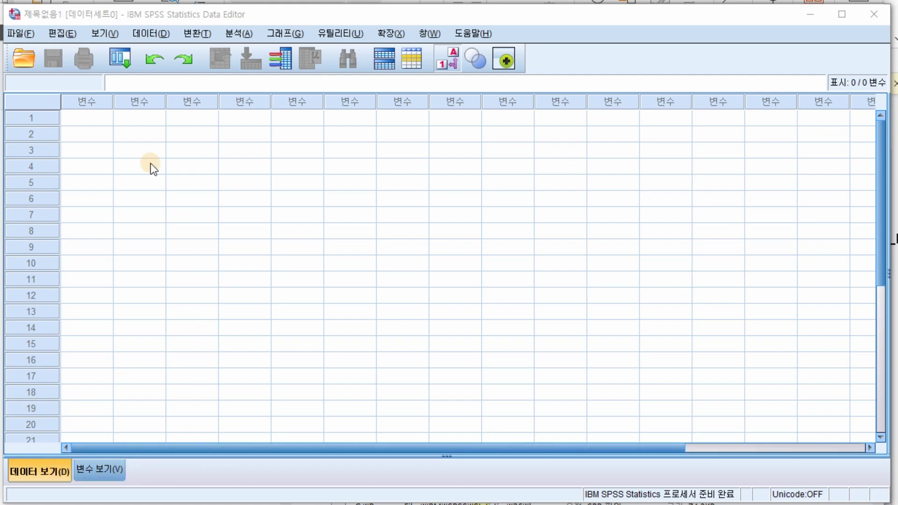
Open the program options of the Statistics 26 Data Editor and move the dialog so its option pages are fully reachable.
{"action": "left_click", "coordinate": [21, 33]}
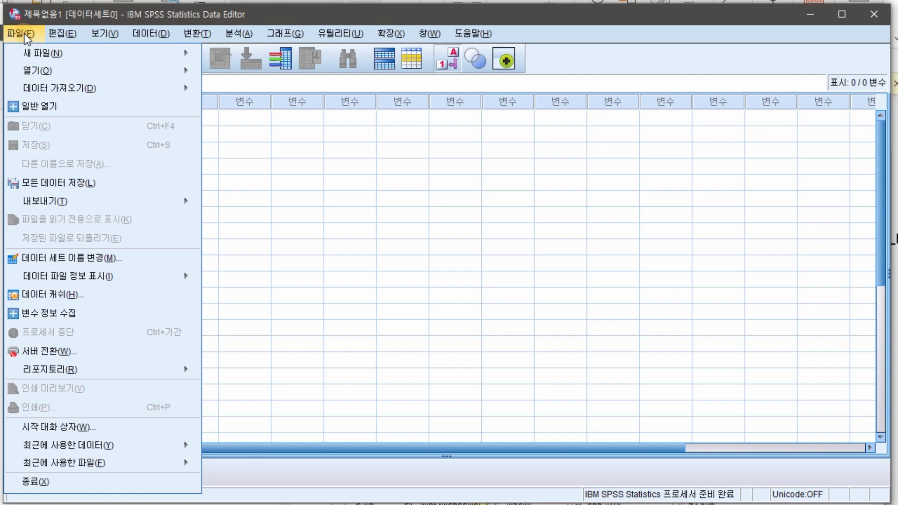
{"action": "left_click", "coordinate": [57, 35]}
{"action": "left_click", "coordinate": [57, 34]}
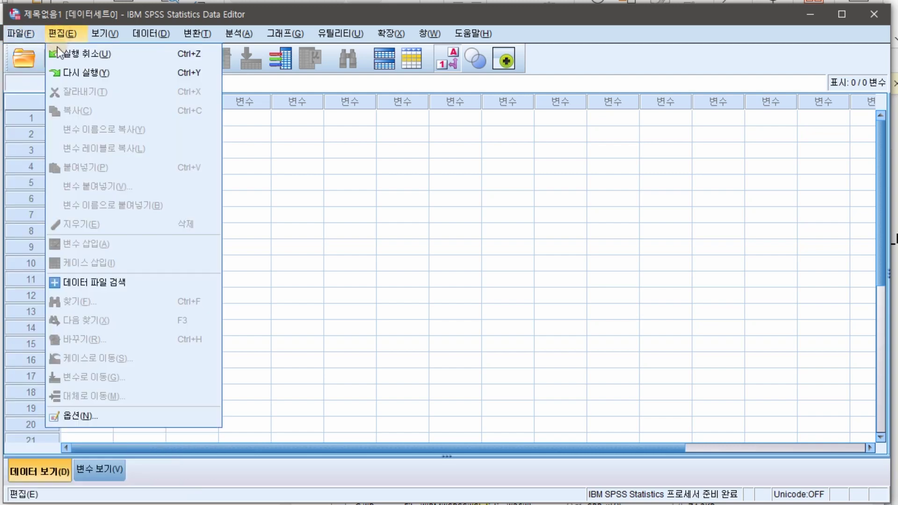
{"action": "left_click", "coordinate": [75, 417]}
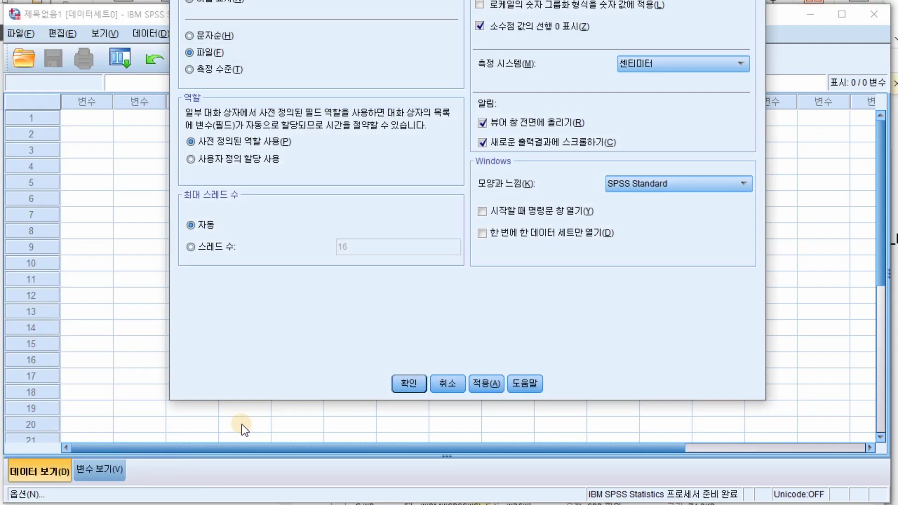
{"action": "left_click_drag", "start_coordinate": [394, 0], "coordinate": [302, 38]}
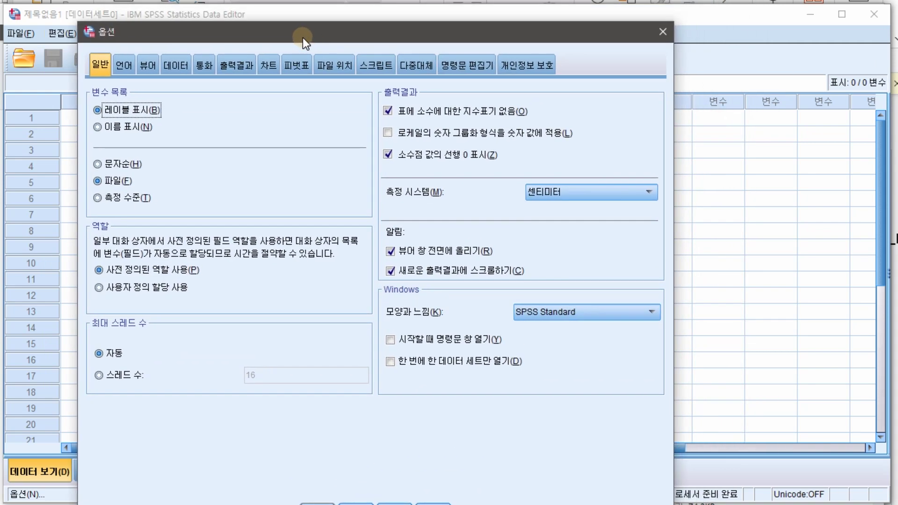
Set the output and user interface languages to 한국어 and the character encoding locale to Korean in the Statistics 26 options.
{"action": "left_click", "coordinate": [126, 68]}
{"action": "left_click", "coordinate": [314, 117]}
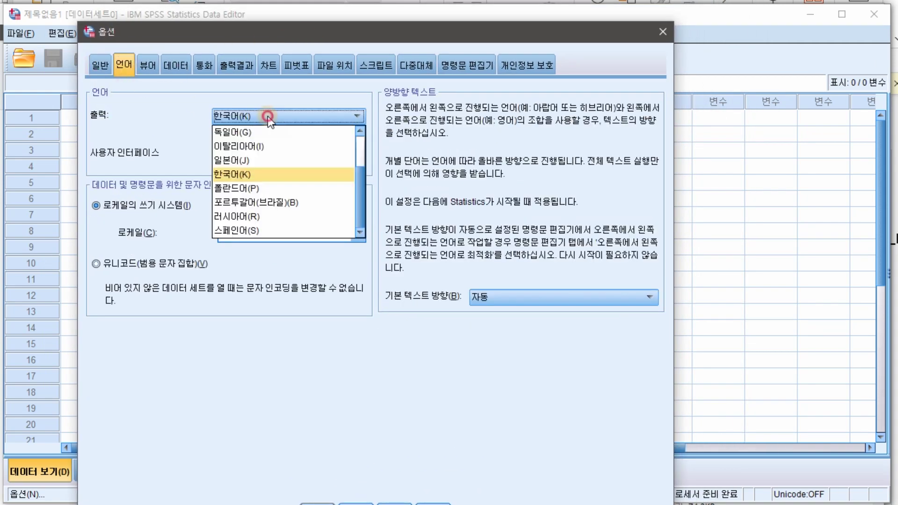
{"action": "left_click", "coordinate": [252, 173]}
{"action": "left_click", "coordinate": [263, 155]}
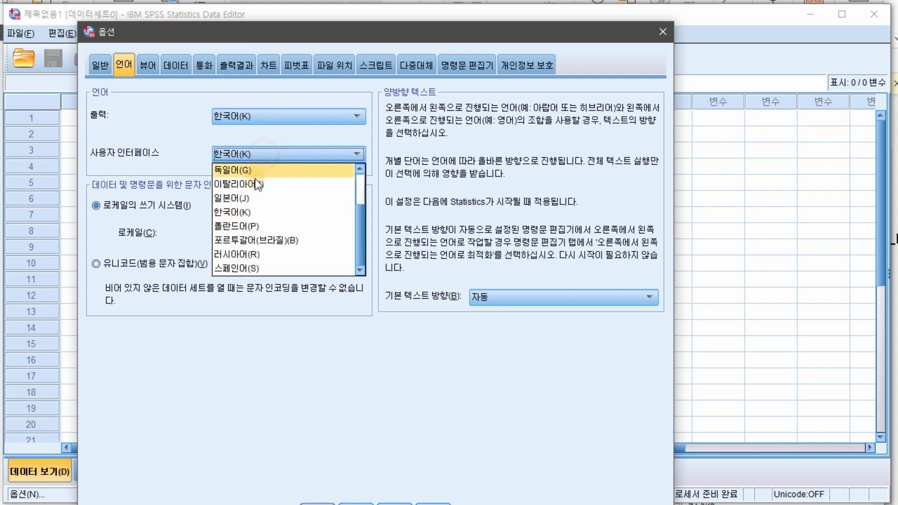
{"action": "left_click", "coordinate": [247, 213]}
{"action": "left_click", "coordinate": [328, 234]}
{"action": "left_click", "coordinate": [359, 234]}
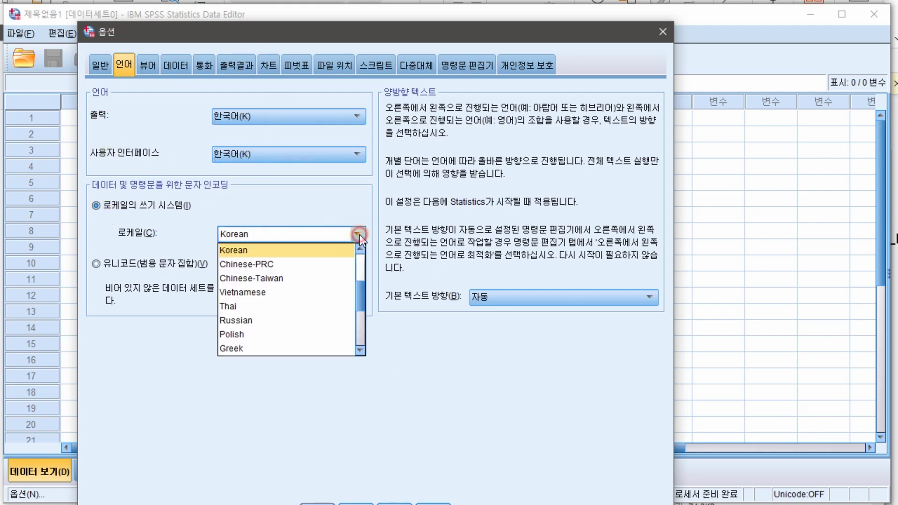
{"action": "left_click", "coordinate": [326, 251]}
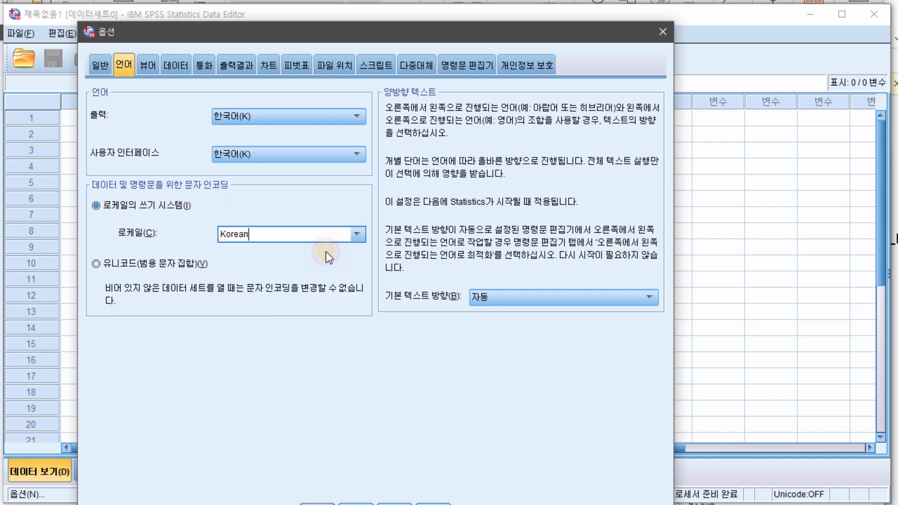
Set the outline and pivot table labels to 이름과 레이블 for variables and 값과 레이블 for values, and return to the general options.
{"action": "left_click", "coordinate": [236, 64]}
{"action": "left_click", "coordinate": [216, 126]}
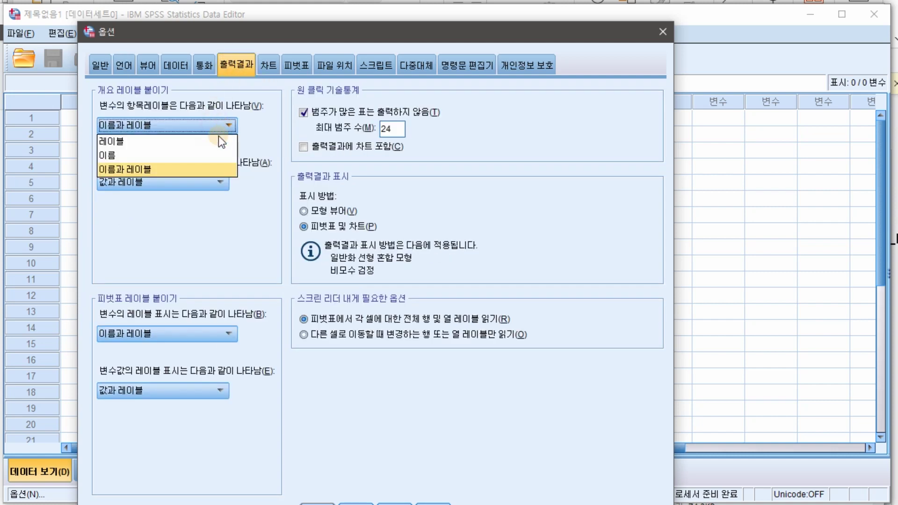
{"action": "left_click", "coordinate": [179, 170]}
{"action": "left_click", "coordinate": [213, 182]}
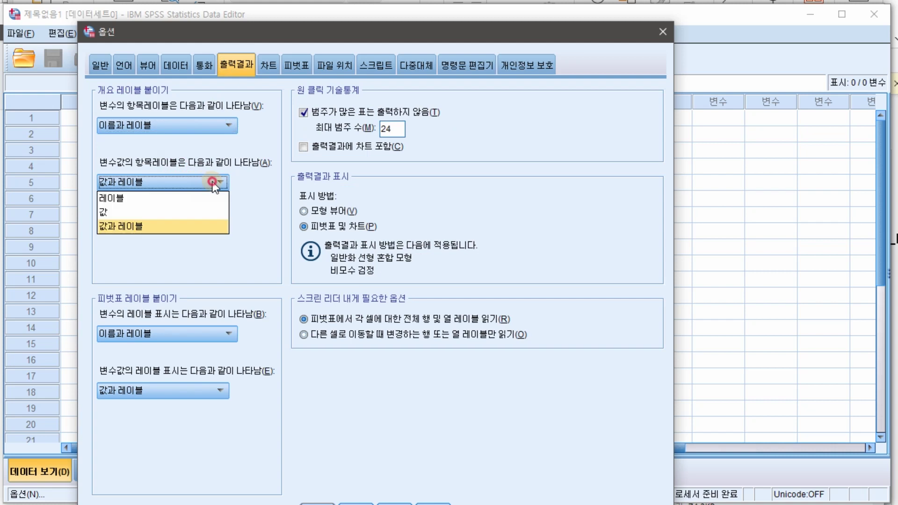
{"action": "left_click", "coordinate": [191, 225]}
{"action": "left_click", "coordinate": [215, 335]}
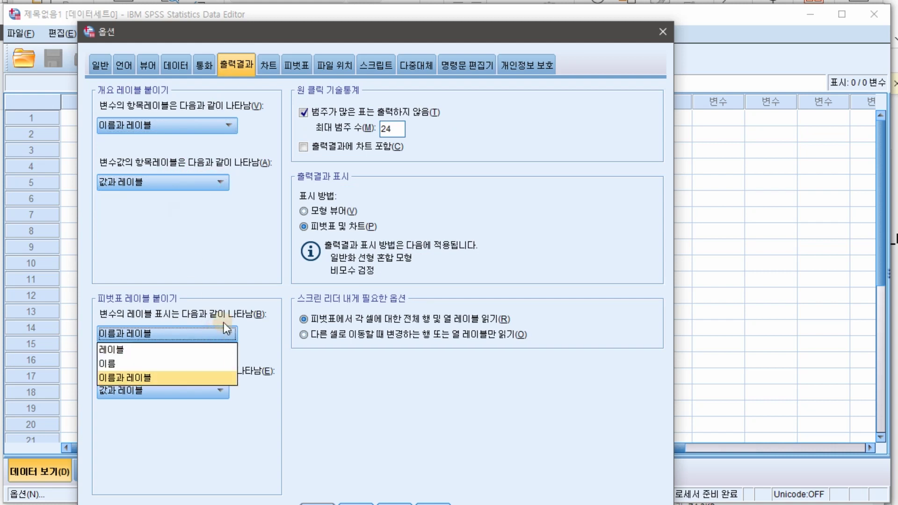
{"action": "left_click", "coordinate": [210, 377]}
{"action": "left_click", "coordinate": [219, 390]}
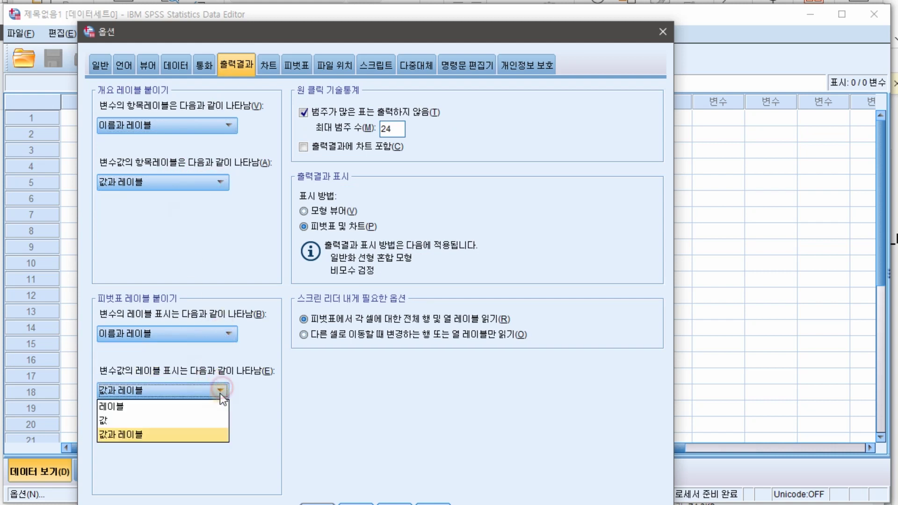
{"action": "left_click", "coordinate": [209, 430]}
{"action": "left_click", "coordinate": [411, 418]}
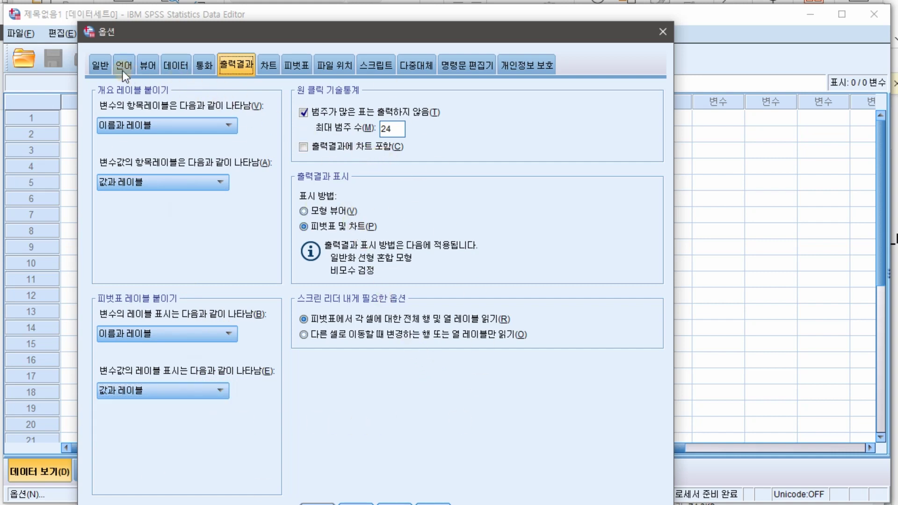
{"action": "left_click", "coordinate": [101, 65]}
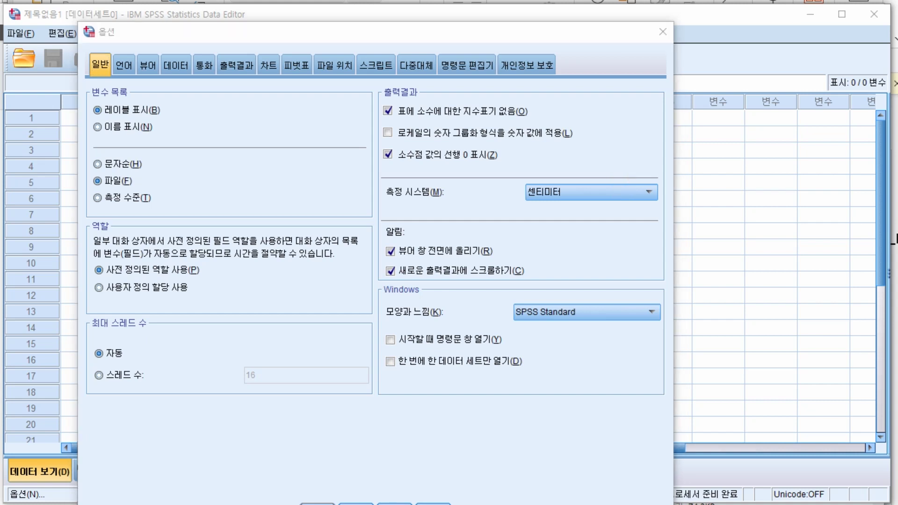
{"action": "mouse_move", "coordinate": [200, 155]}
{"action": "left_mouse_down"}
{"action": "mouse_move", "coordinate": [160, 226]}
{"action": "mouse_move", "coordinate": [219, 284]}
{"action": "left_mouse_up"}
{"action": "left_click_drag", "start_coordinate": [269, 181], "coordinate": [263, 170]}
{"action": "left_click", "coordinate": [302, 256]}
{"action": "mouse_move", "coordinate": [349, 181]}
{"action": "left_mouse_down"}
{"action": "mouse_move", "coordinate": [336, 248]}
{"action": "mouse_move", "coordinate": [352, 171]}
{"action": "left_mouse_up"}
{"action": "mouse_move", "coordinate": [414, 177]}
{"action": "left_mouse_down"}
{"action": "mouse_move", "coordinate": [396, 224]}
{"action": "mouse_move", "coordinate": [423, 175]}
{"action": "left_mouse_up"}
{"action": "left_click_drag", "start_coordinate": [467, 145], "coordinate": [468, 265]}
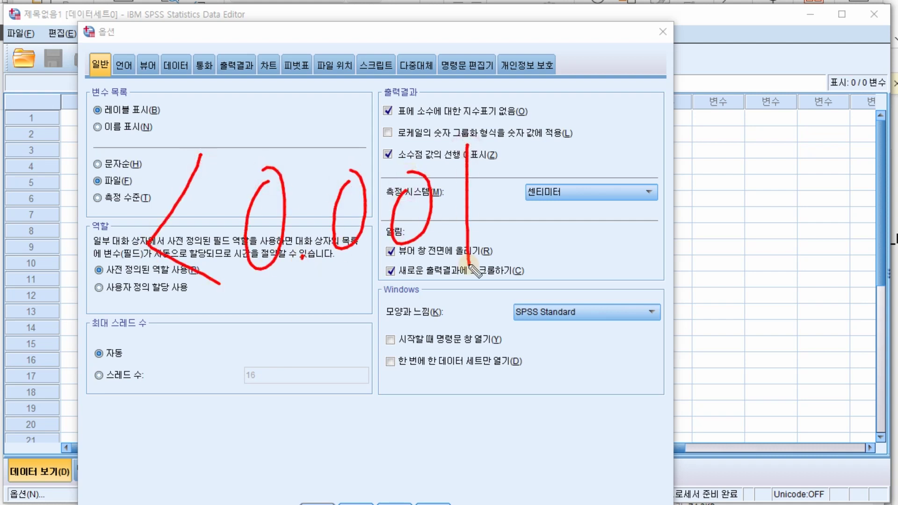
{"action": "mouse_move", "coordinate": [549, 286]}
{"action": "left_mouse_down"}
{"action": "mouse_move", "coordinate": [122, 352]}
{"action": "mouse_move", "coordinate": [591, 176]}
{"action": "mouse_move", "coordinate": [440, 313]}
{"action": "left_mouse_up"}
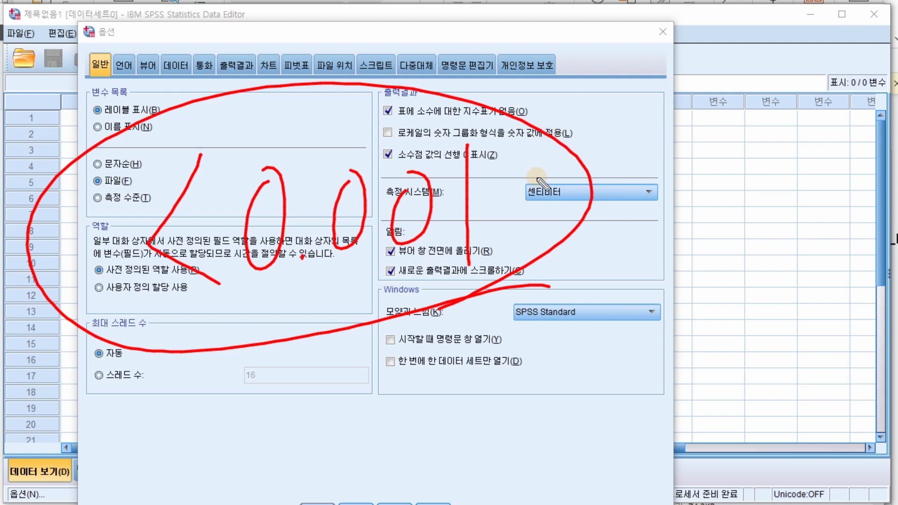
{"action": "mouse_move", "coordinate": [533, 157]}
{"action": "left_mouse_down"}
{"action": "mouse_move", "coordinate": [534, 239]}
{"action": "mouse_move", "coordinate": [80, 241]}
{"action": "left_mouse_up"}
{"action": "left_click", "coordinate": [309, 181]}
{"action": "left_click_drag", "start_coordinate": [575, 187], "coordinate": [83, 188]}
{"action": "right_click", "coordinate": [335, 191]}
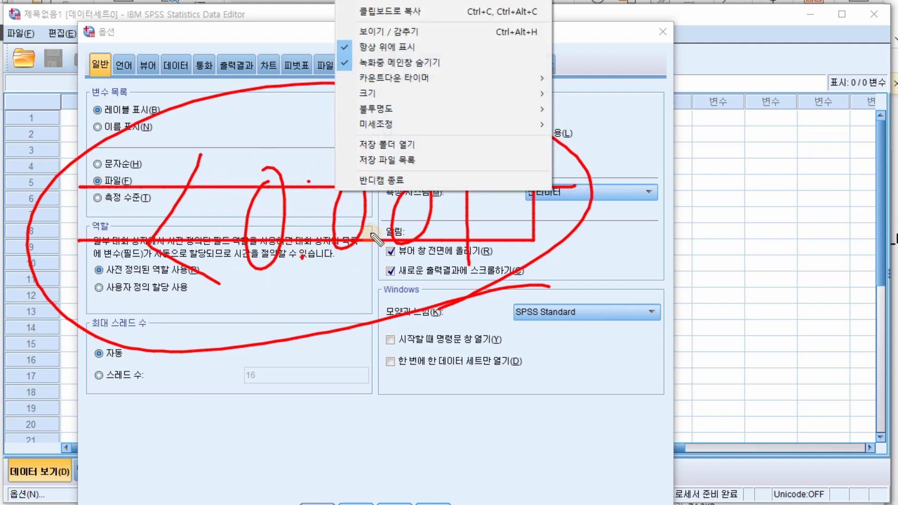
{"action": "left_click", "coordinate": [650, 122]}
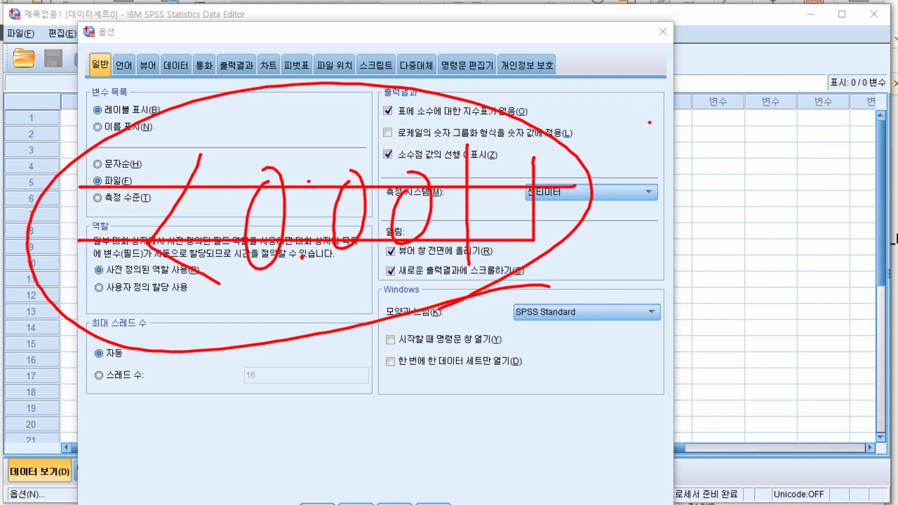
{"action": "key", "text": "Escape"}
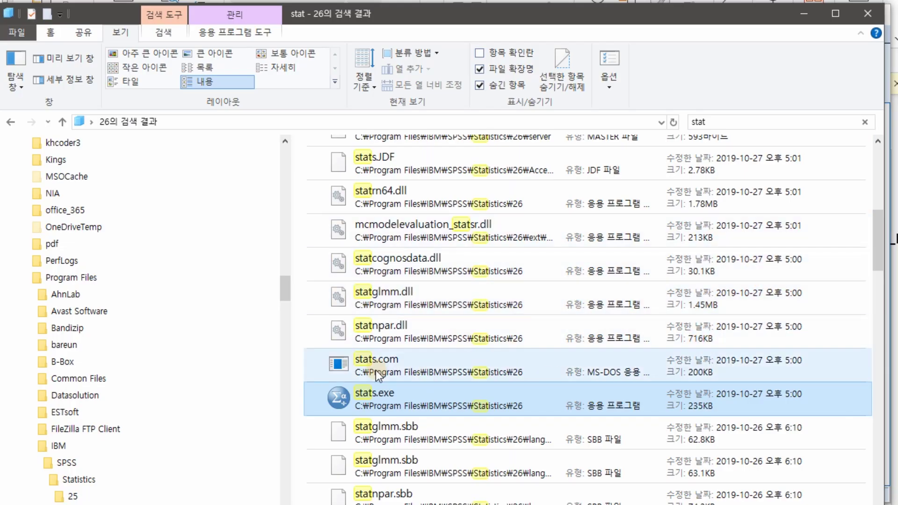
In File Explorer, browse the IBM folder down through SPSS to Statistics and return to Program Files.
{"action": "scroll", "coordinate": [256, 406], "scroll_direction": "down", "scroll_amount": 1}
{"action": "left_click", "coordinate": [85, 433]}
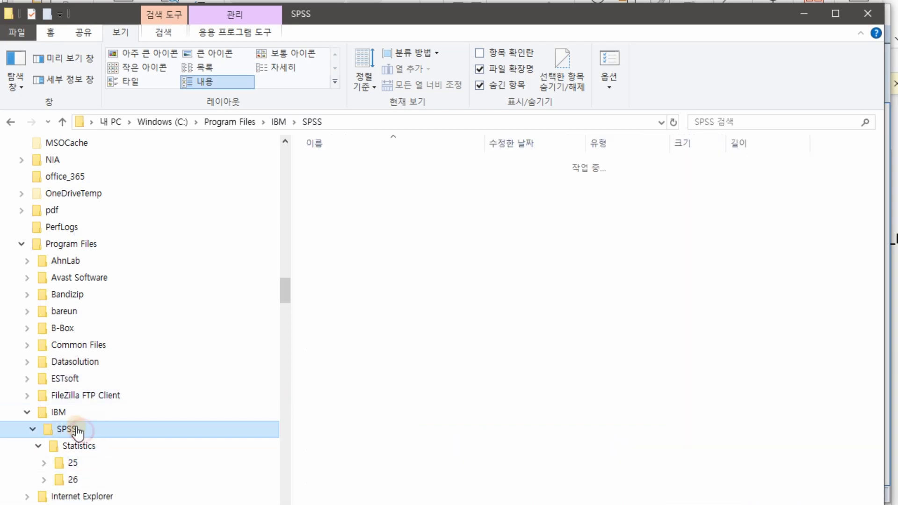
{"action": "left_click", "coordinate": [58, 412]}
{"action": "double_click", "coordinate": [332, 164]}
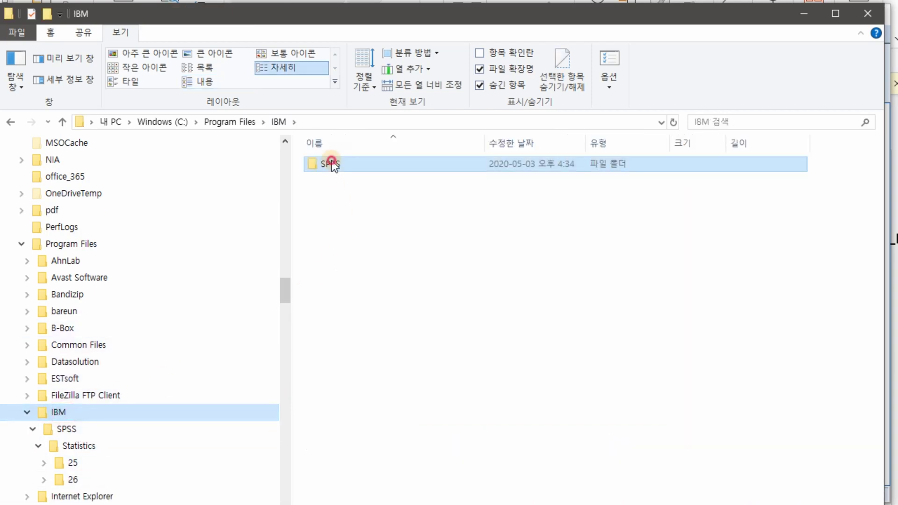
{"action": "double_click", "coordinate": [334, 164]}
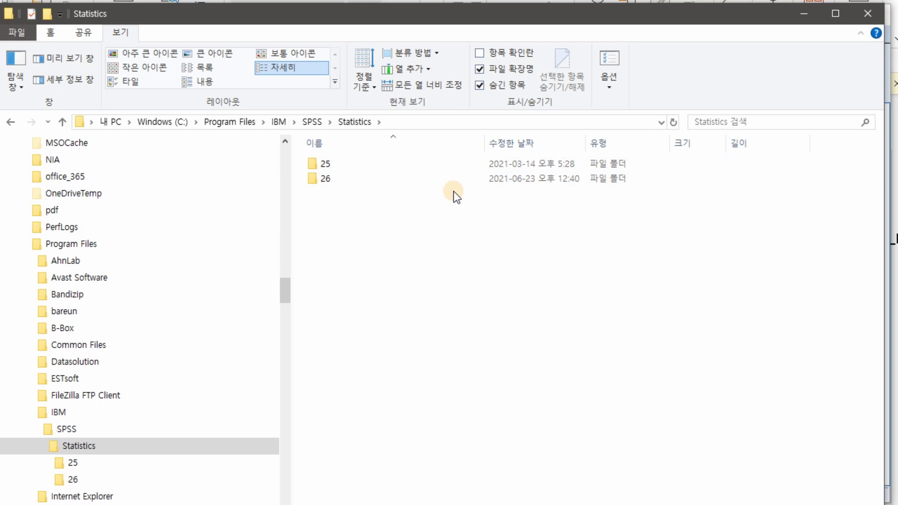
{"action": "left_click", "coordinate": [108, 244]}
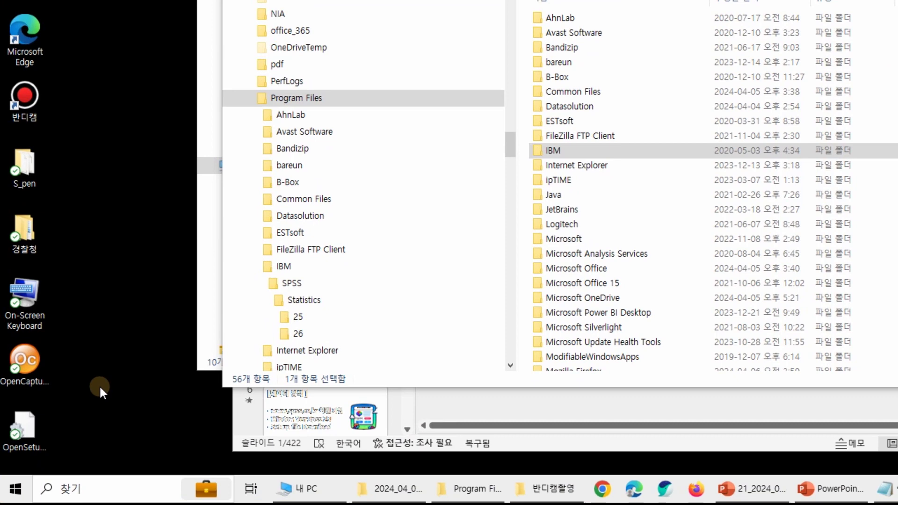
Search Windows for "spss" and dismiss the search results.
{"action": "left_click", "coordinate": [85, 489]}
{"action": "type", "text": "spss"}
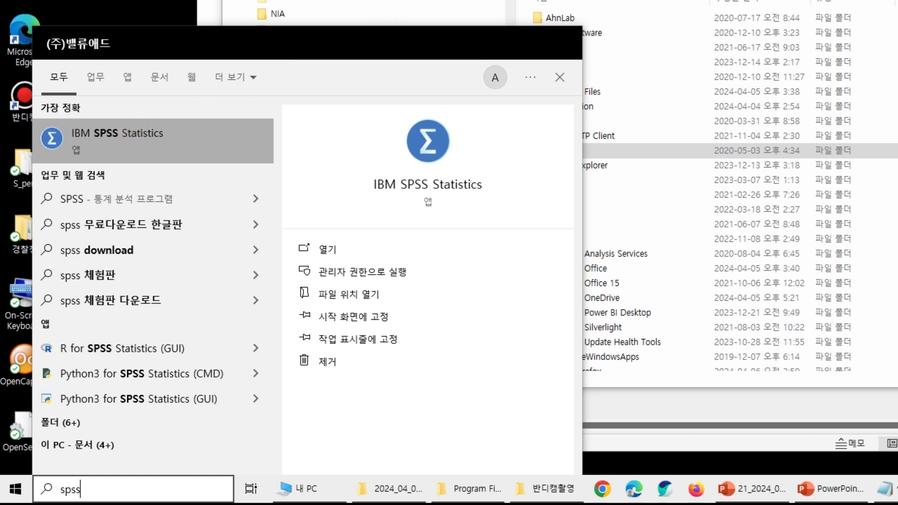
{"action": "key", "text": "Escape"}
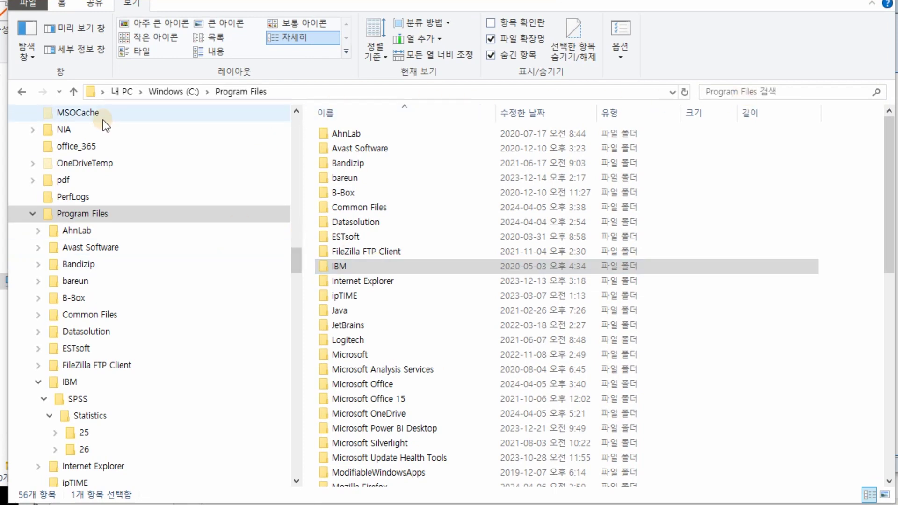
Open the Program Files\Datasolution\KoreaPlus Statistics\Statistics\29 folder, starting from the Windows (C:) drive.
{"action": "left_click", "coordinate": [116, 87]}
{"action": "left_click", "coordinate": [163, 92]}
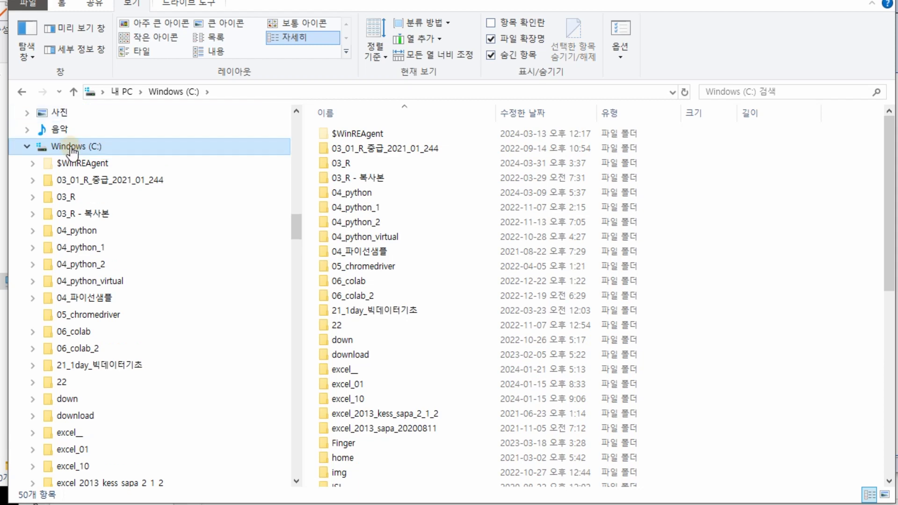
{"action": "scroll", "coordinate": [406, 293], "scroll_direction": "down", "scroll_amount": 4}
{"action": "scroll", "coordinate": [406, 295], "scroll_direction": "down", "scroll_amount": 3}
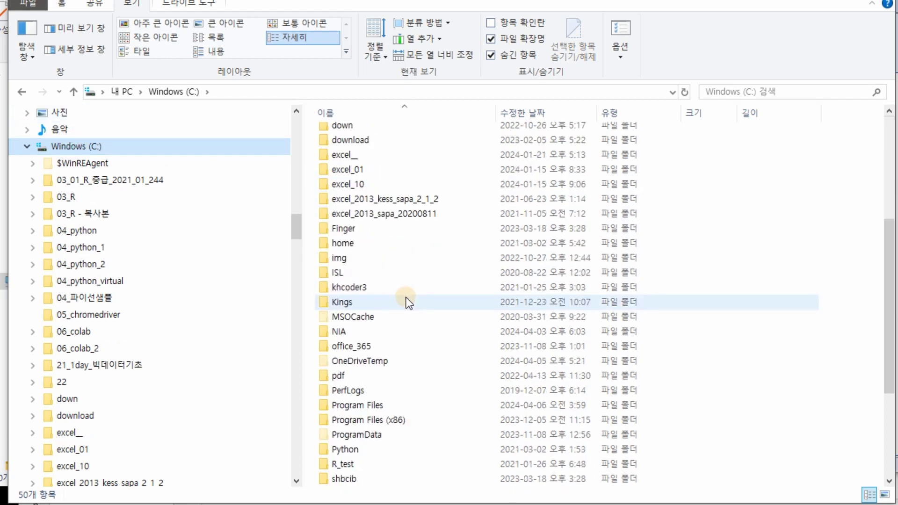
{"action": "left_click", "coordinate": [400, 315]}
{"action": "double_click", "coordinate": [400, 315]}
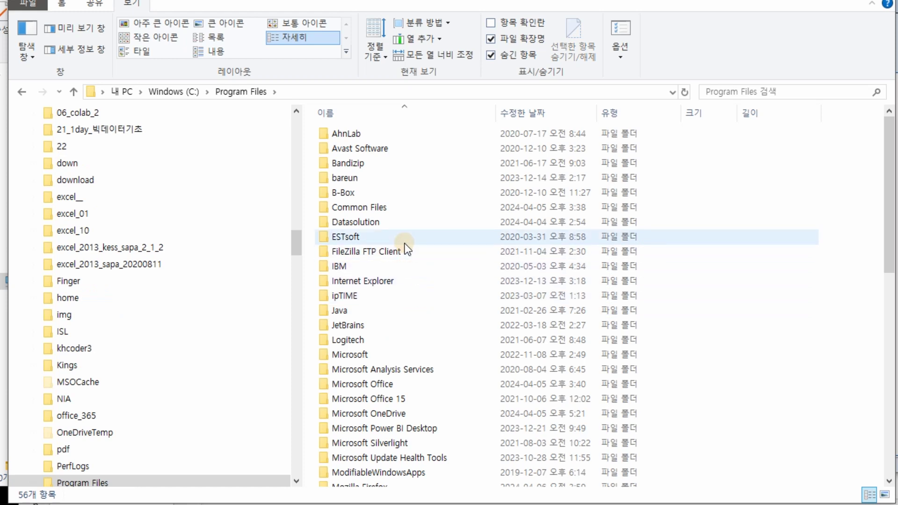
{"action": "double_click", "coordinate": [398, 224]}
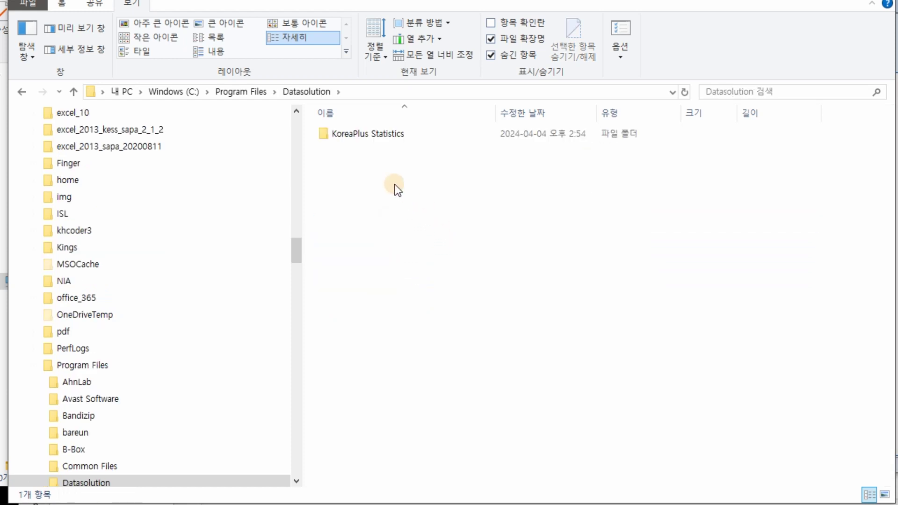
{"action": "double_click", "coordinate": [399, 137]}
{"action": "double_click", "coordinate": [377, 136]}
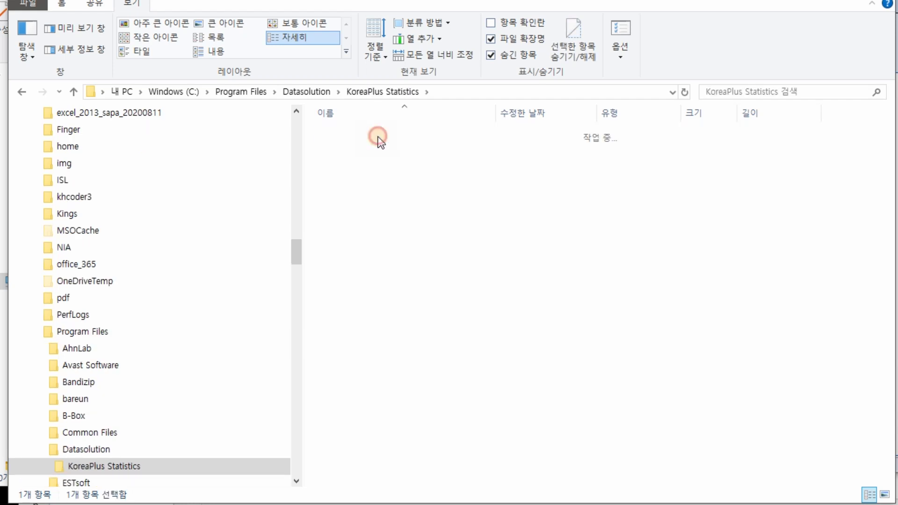
{"action": "left_click", "coordinate": [371, 137]}
{"action": "double_click", "coordinate": [371, 138]}
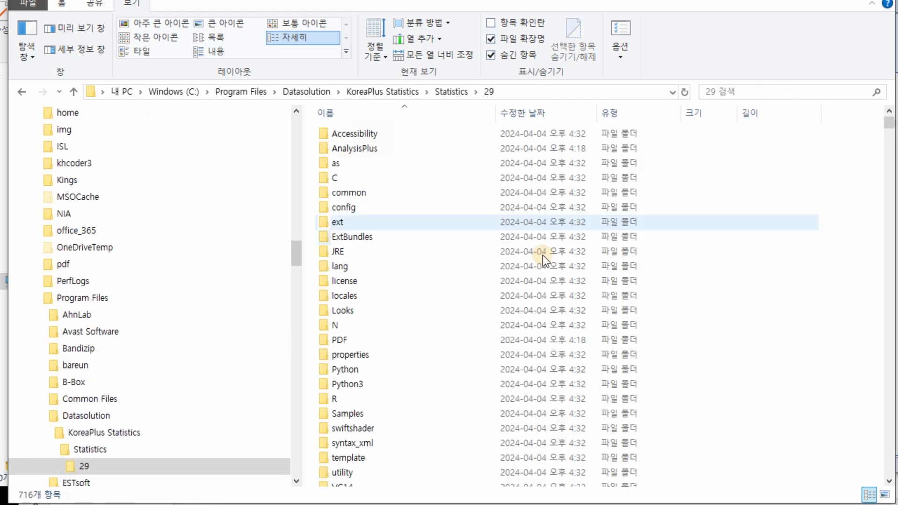
Search the 29 folder and its subfolders for "stats.".
{"action": "scroll", "coordinate": [552, 282], "scroll_direction": "down", "scroll_amount": 2}
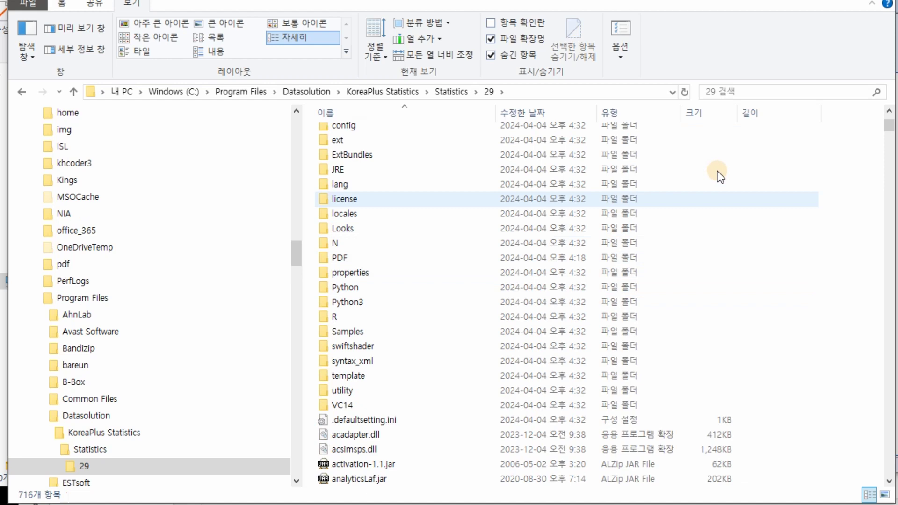
{"action": "left_click", "coordinate": [739, 92]}
{"action": "type", "text": "stats"}
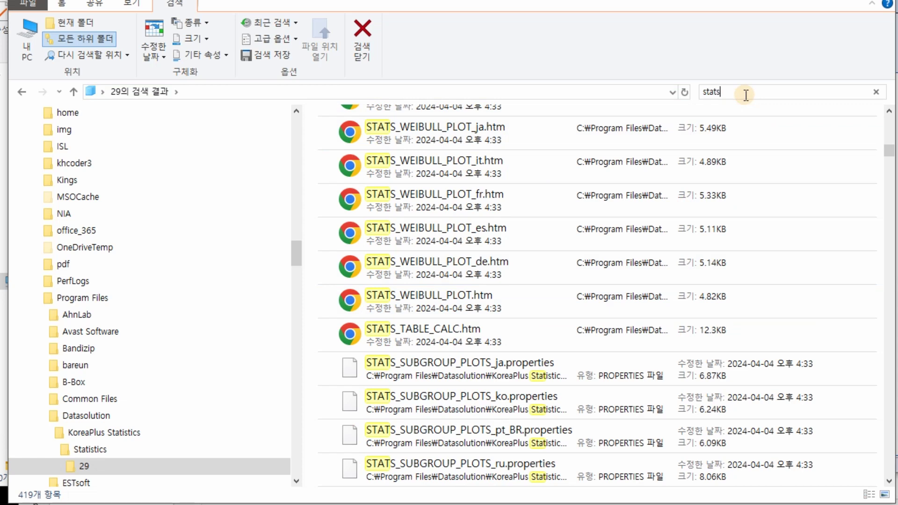
{"action": "key", "text": "Return"}
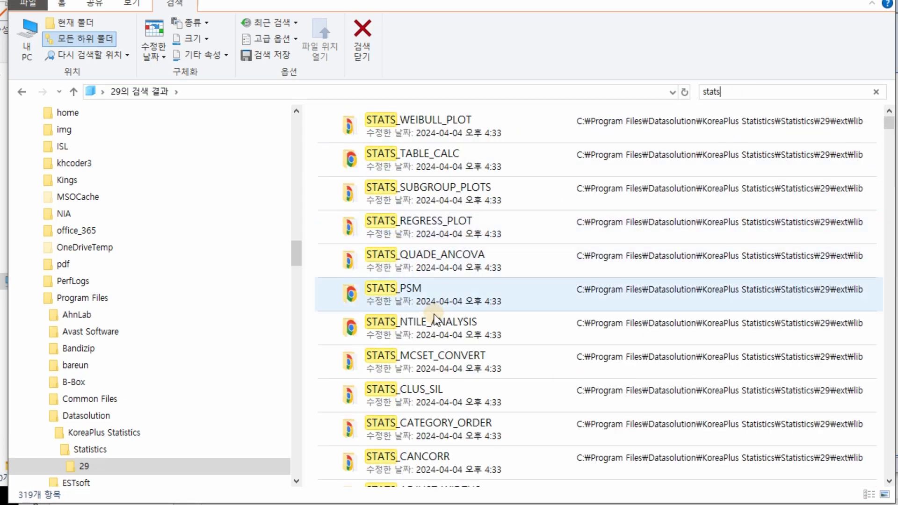
{"action": "scroll", "coordinate": [782, 391], "scroll_direction": "down", "scroll_amount": 10}
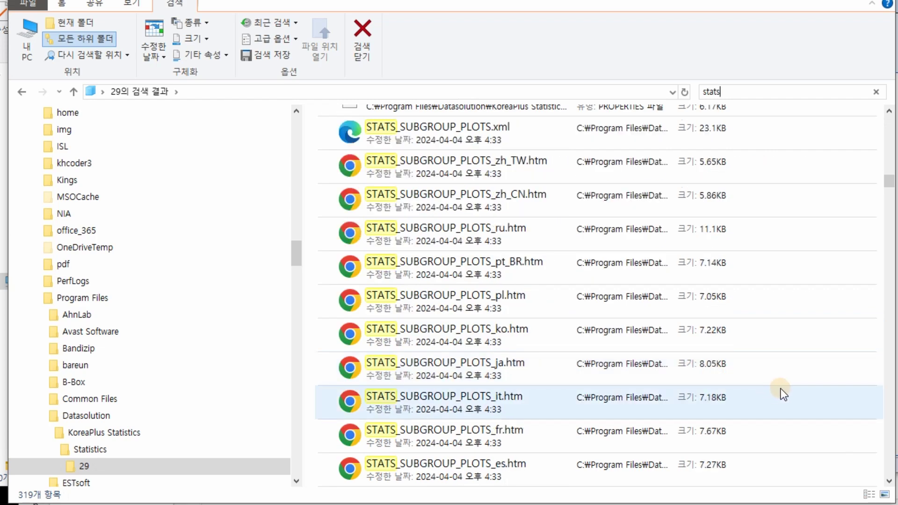
{"action": "left_click_drag", "start_coordinate": [889, 194], "coordinate": [886, 108]}
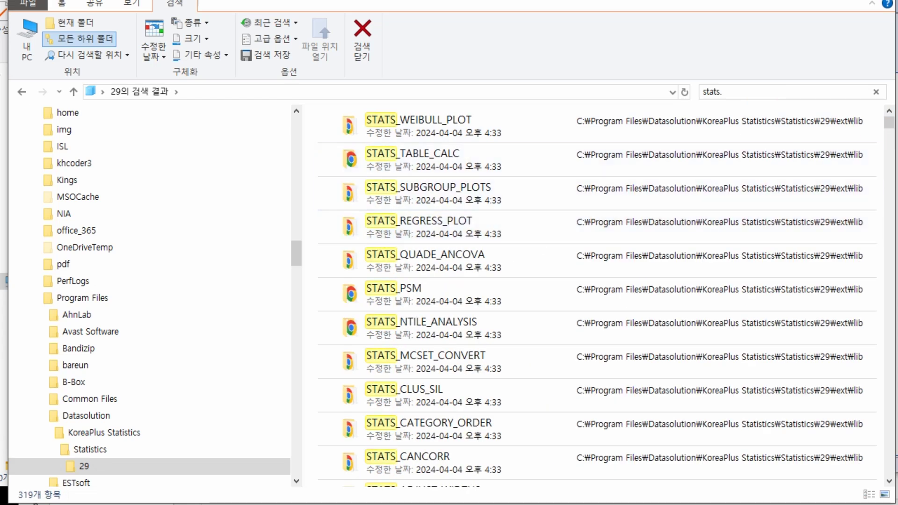
Launch stats.exe of Statistics 29 from the search results and close the startup dialog.
{"action": "left_click_drag", "start_coordinate": [893, 133], "coordinate": [889, 395]}
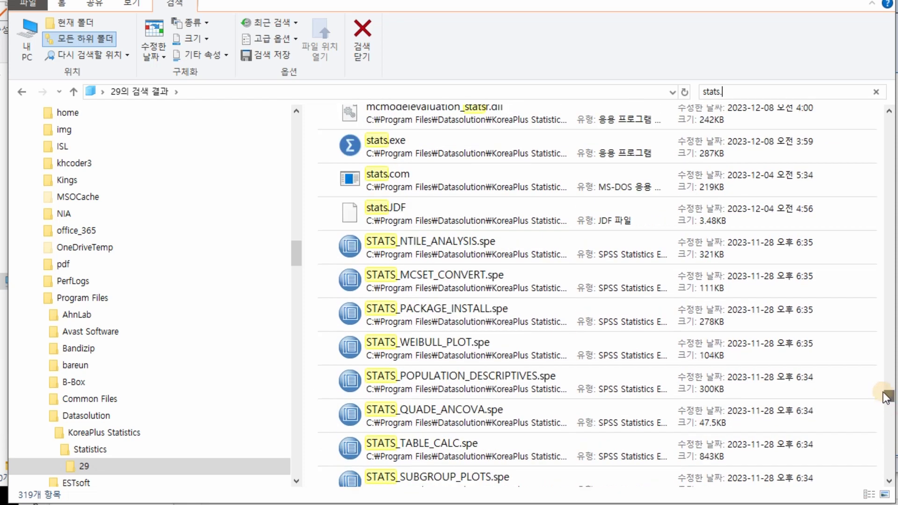
{"action": "double_click", "coordinate": [414, 141]}
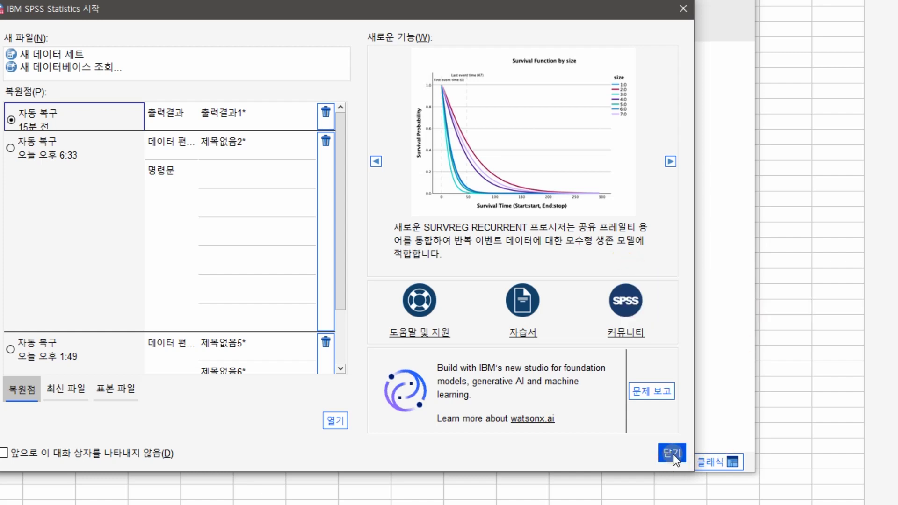
{"action": "left_click", "coordinate": [675, 456]}
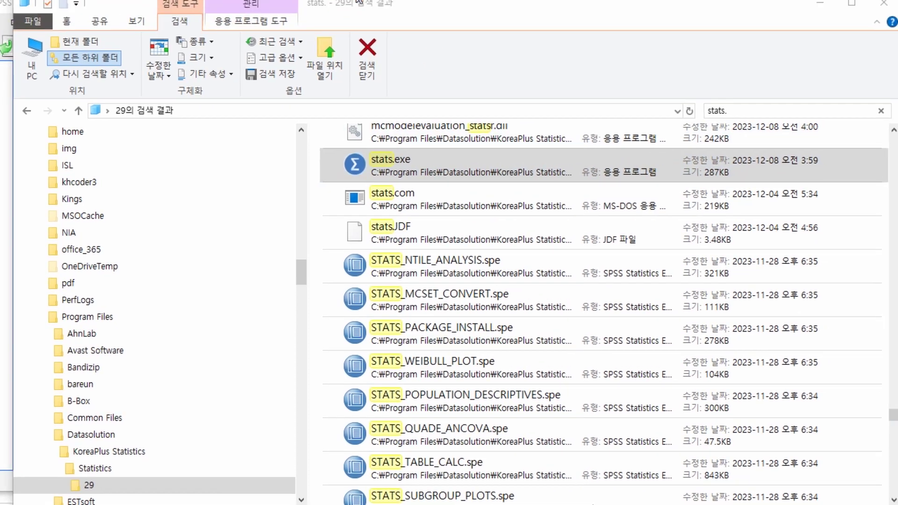
Move the File Explorer and Statistics Viewer windows aside and position the Statistics 29 Data Editor fully in view.
{"action": "left_click", "coordinate": [433, 16]}
{"action": "left_click_drag", "start_coordinate": [499, 6], "coordinate": [304, 437]}
{"action": "left_click_drag", "start_coordinate": [146, 4], "coordinate": [242, 97]}
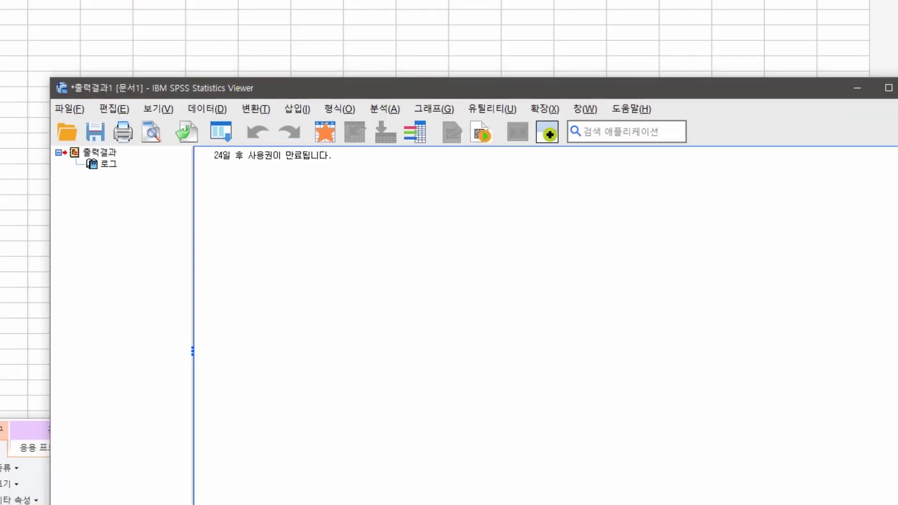
{"action": "left_click_drag", "start_coordinate": [206, 0], "coordinate": [438, 15]}
Look through the Data Editor's 개요 and 변수 보기 pages and return to 데이터 보기.
{"action": "left_click", "coordinate": [32, 470]}
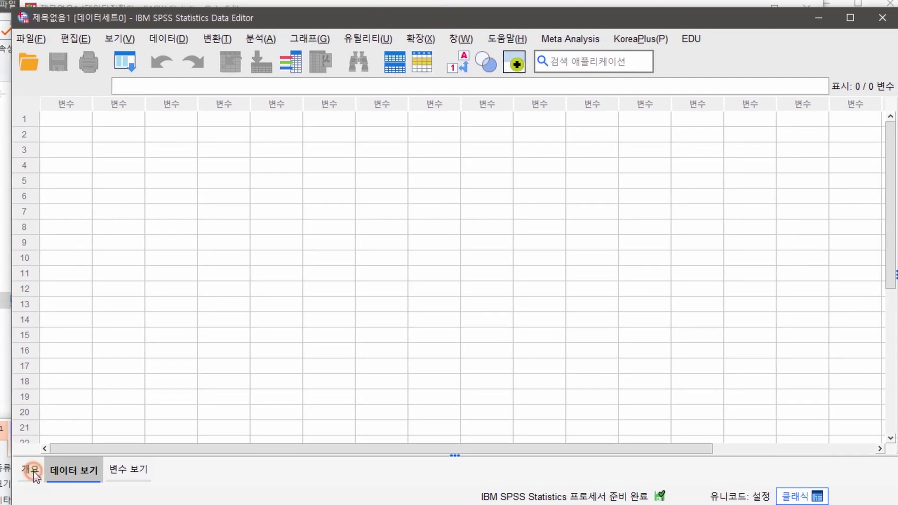
{"action": "left_click", "coordinate": [135, 474]}
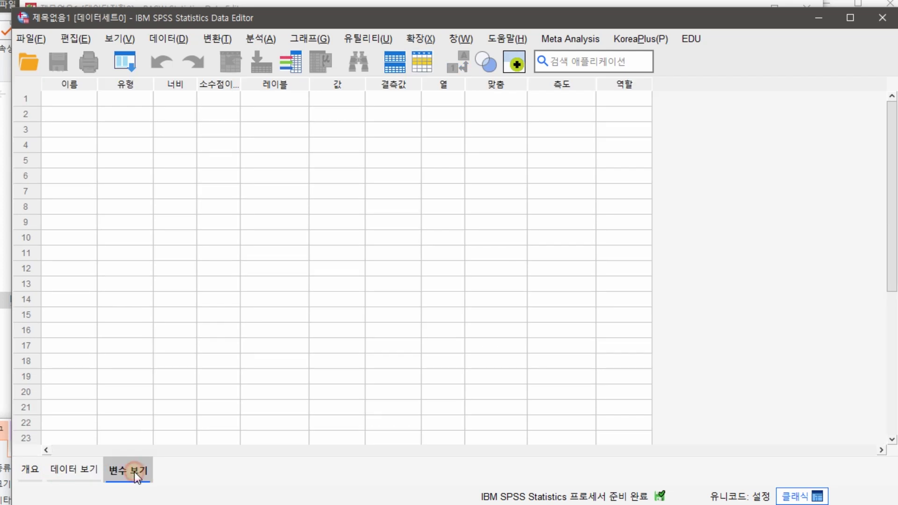
{"action": "left_click", "coordinate": [87, 471]}
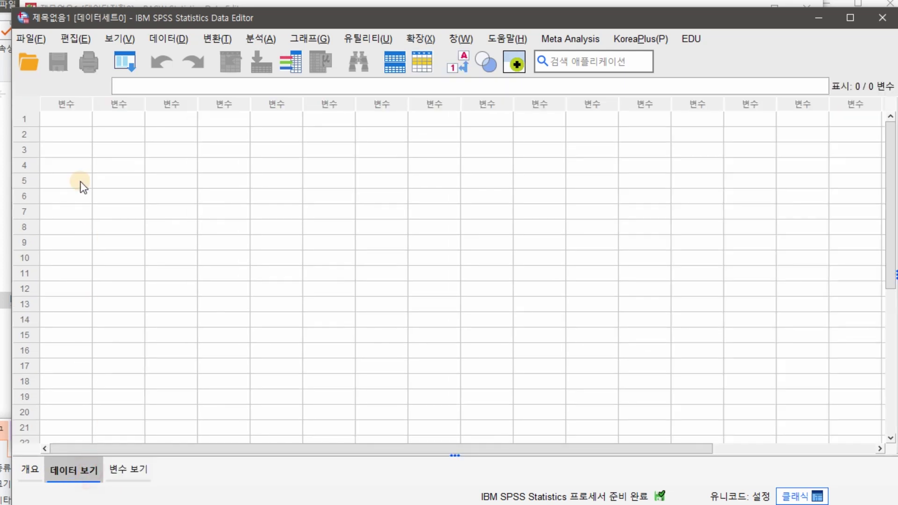
Open the options and set both the output language and the user interface language to 한국어.
{"action": "left_click", "coordinate": [75, 39]}
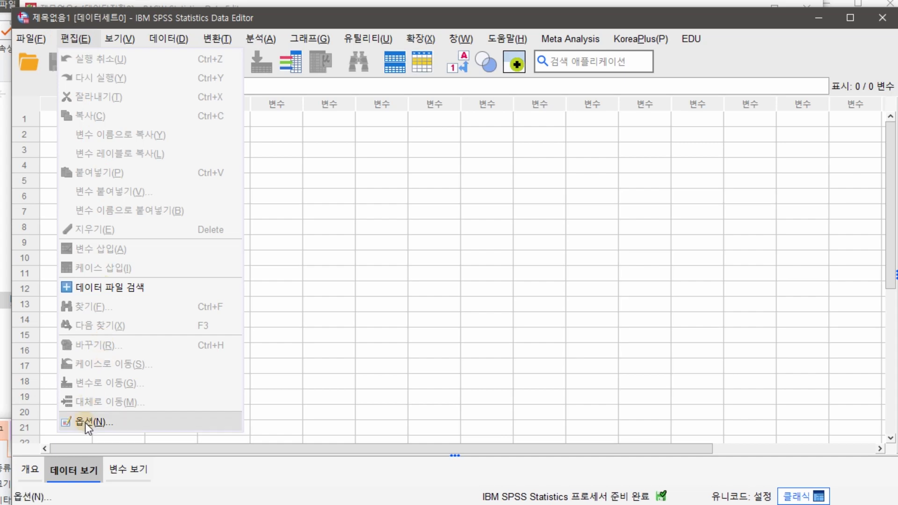
{"action": "left_click", "coordinate": [173, 421]}
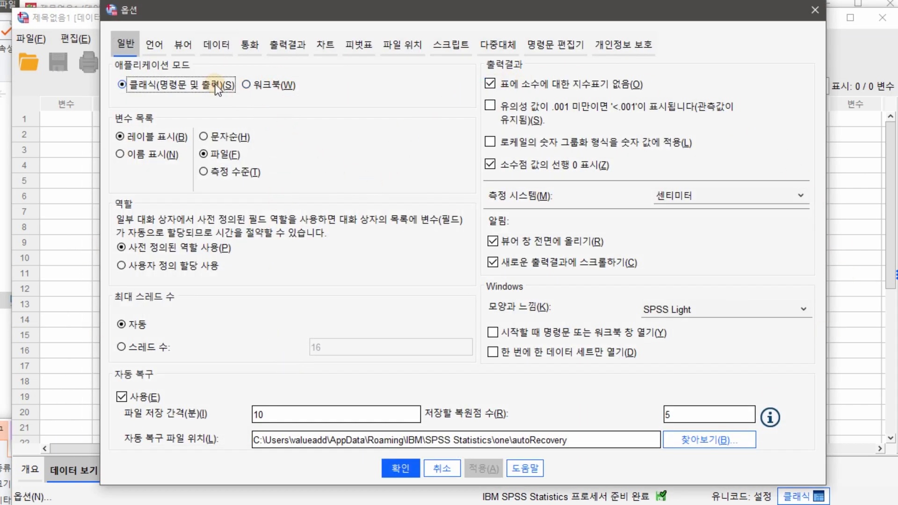
{"action": "left_click", "coordinate": [155, 43]}
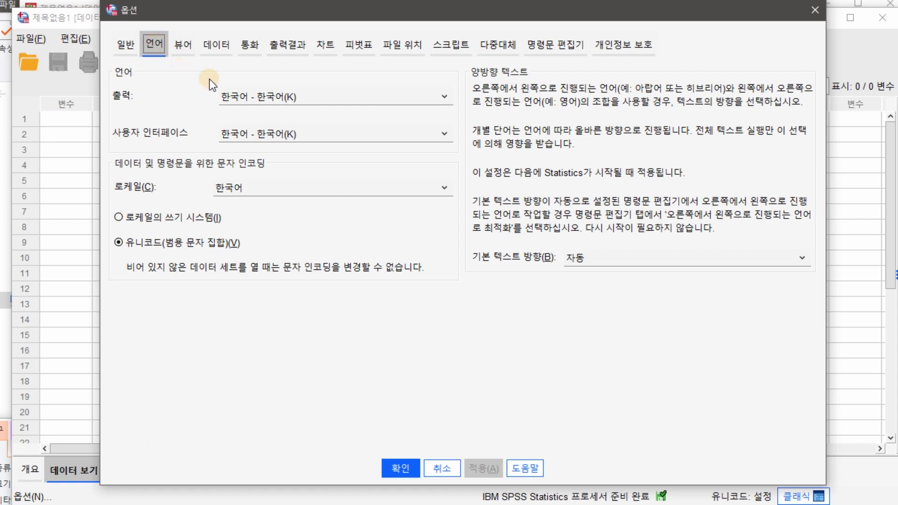
{"action": "left_click", "coordinate": [294, 95]}
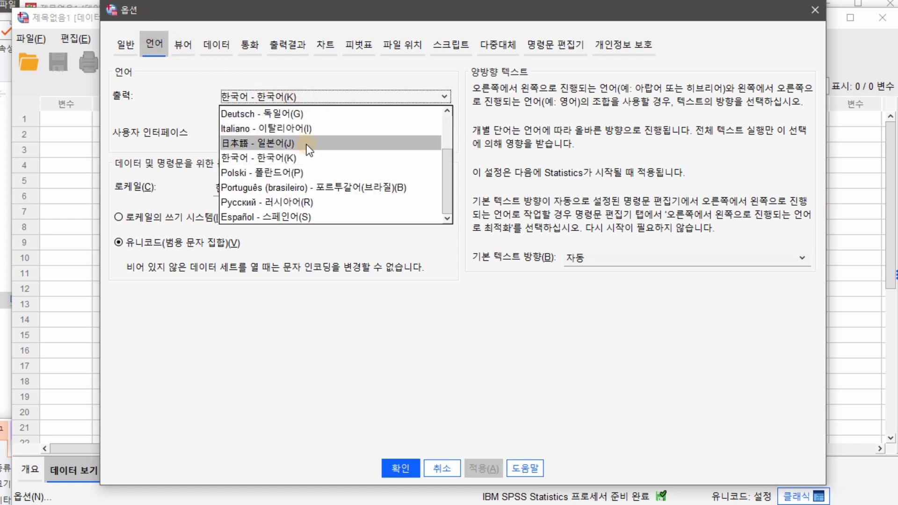
{"action": "left_click", "coordinate": [307, 158]}
{"action": "left_click", "coordinate": [332, 139]}
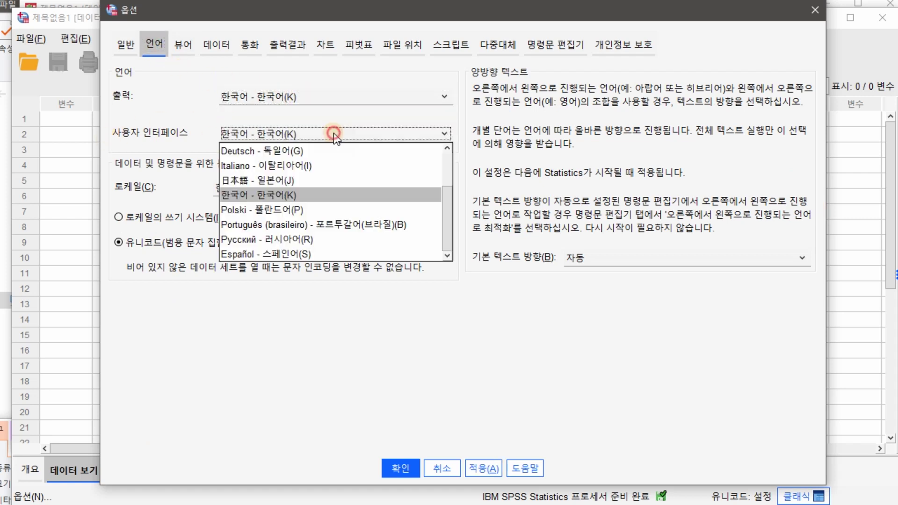
{"action": "left_click", "coordinate": [316, 190]}
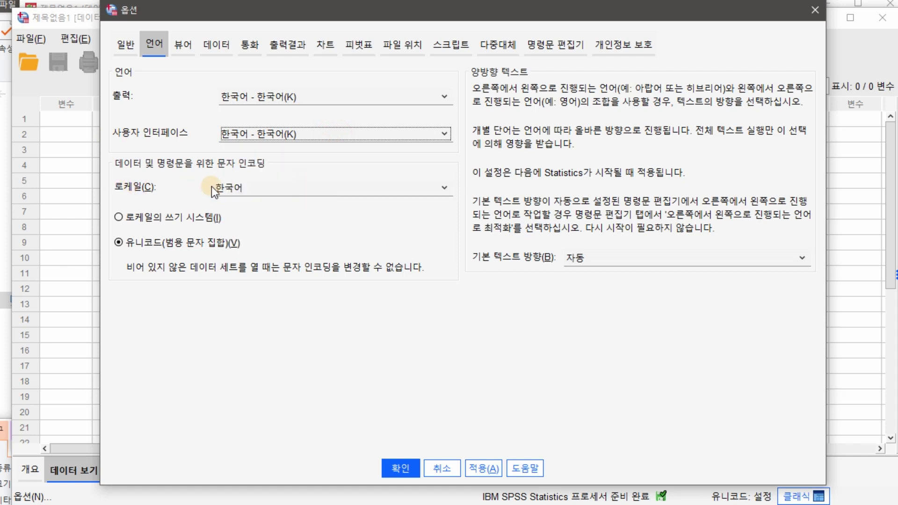
Set the character encoding locale to 한국어 and use 로케일의 쓰기 시스템 for data and syntax.
{"action": "left_click", "coordinate": [298, 188]}
{"action": "left_click", "coordinate": [297, 209]}
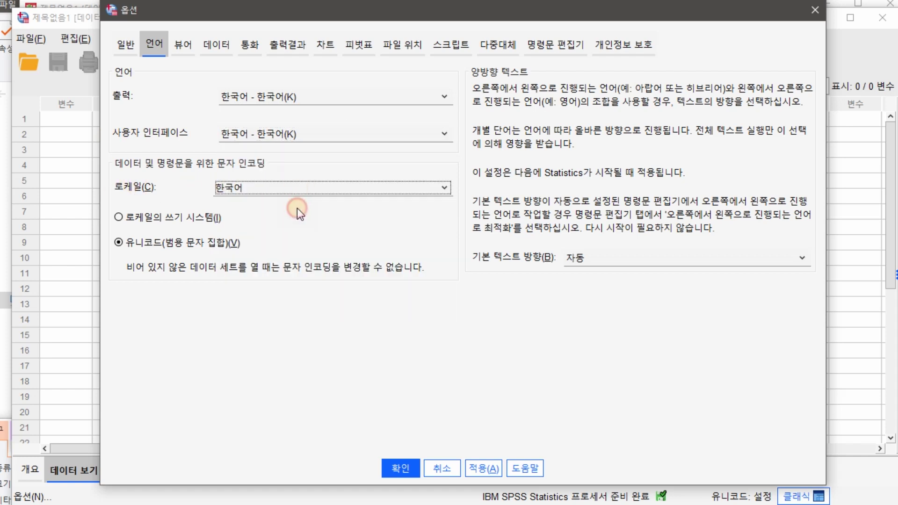
{"action": "left_click", "coordinate": [129, 218]}
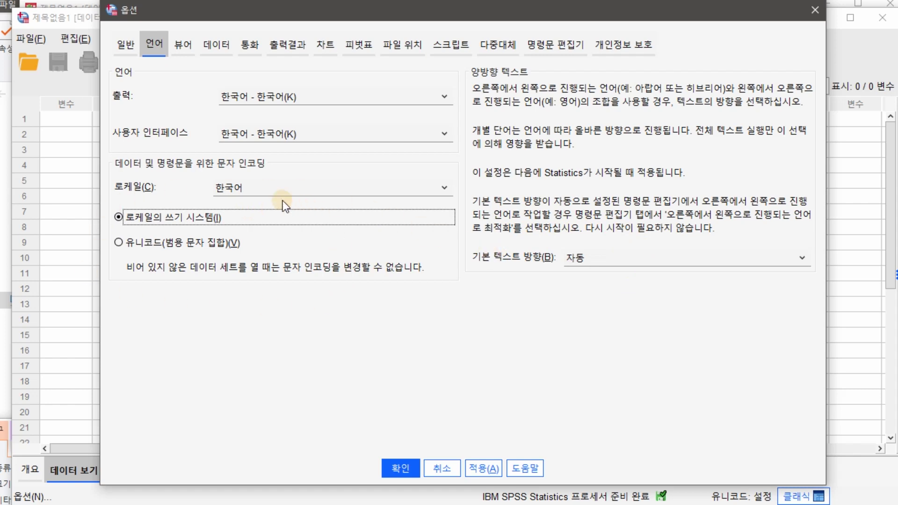
Set outline and pivot table labeling to 이름과 레이블 for variables and 값과 레이블 for variable values.
{"action": "left_click", "coordinate": [292, 45]}
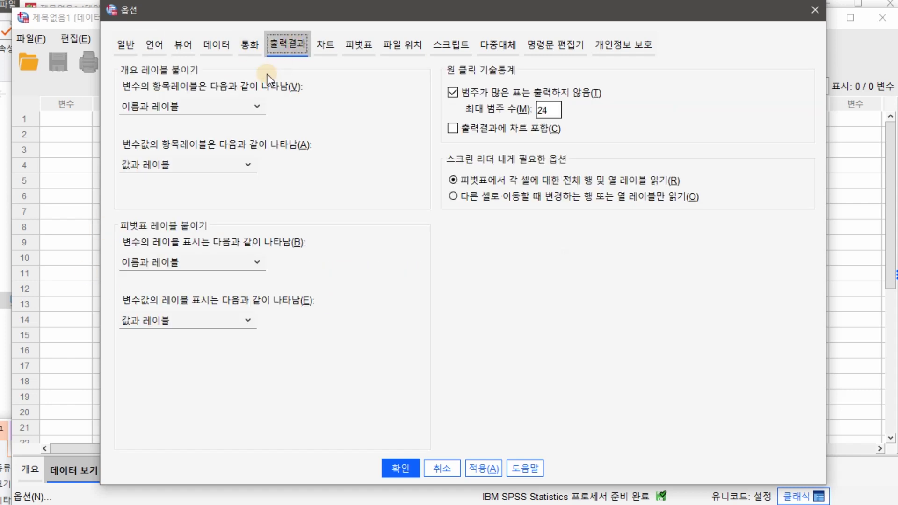
{"action": "left_click", "coordinate": [253, 107]}
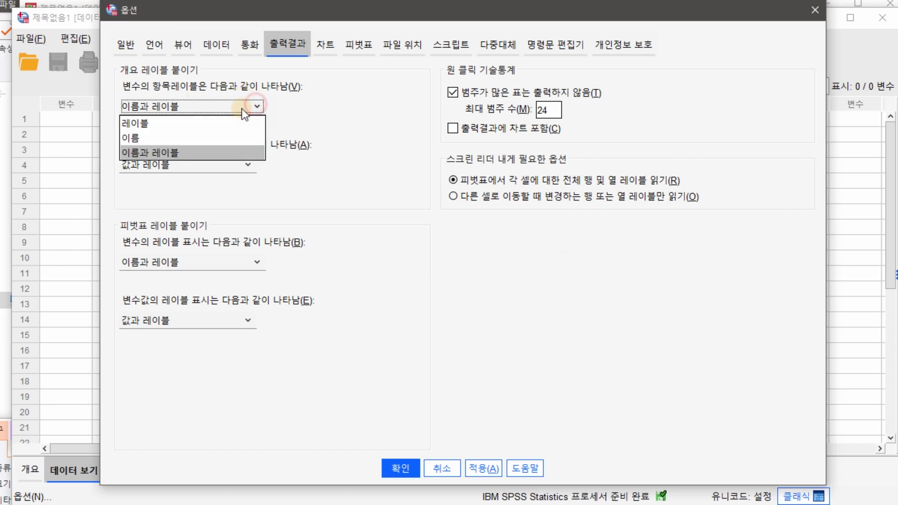
{"action": "left_click", "coordinate": [178, 150]}
{"action": "left_click", "coordinate": [221, 164]}
{"action": "left_click", "coordinate": [216, 208]}
{"action": "left_click", "coordinate": [231, 262]}
{"action": "left_click", "coordinate": [226, 307]}
{"action": "left_click", "coordinate": [228, 318]}
{"action": "left_click", "coordinate": [231, 361]}
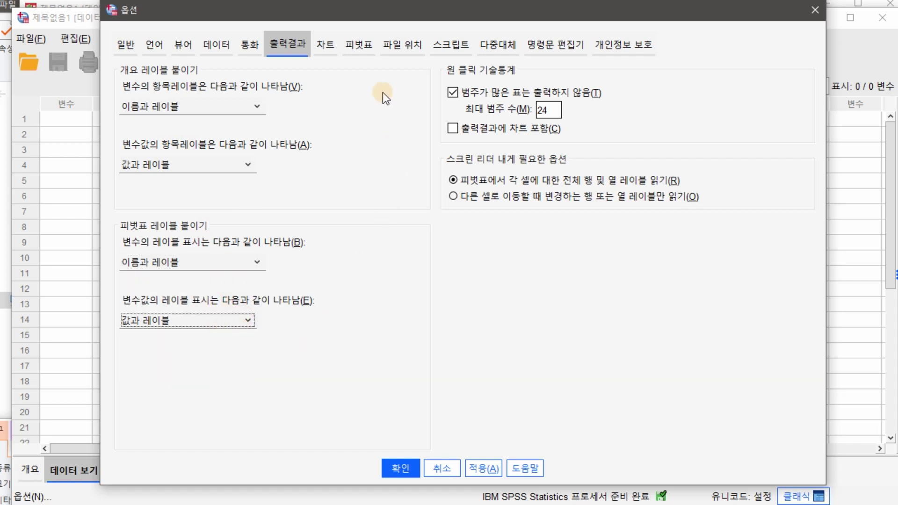
In the general options, keep no scientific notation in tables and leading zeros for decimals enabled, and apply the option changes.
{"action": "left_click", "coordinate": [125, 44]}
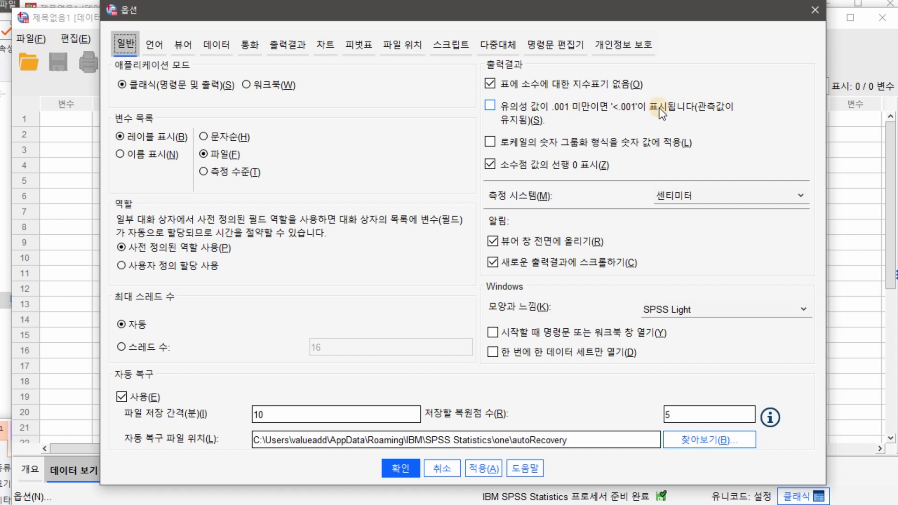
{"action": "double_click", "coordinate": [490, 84]}
{"action": "double_click", "coordinate": [491, 164]}
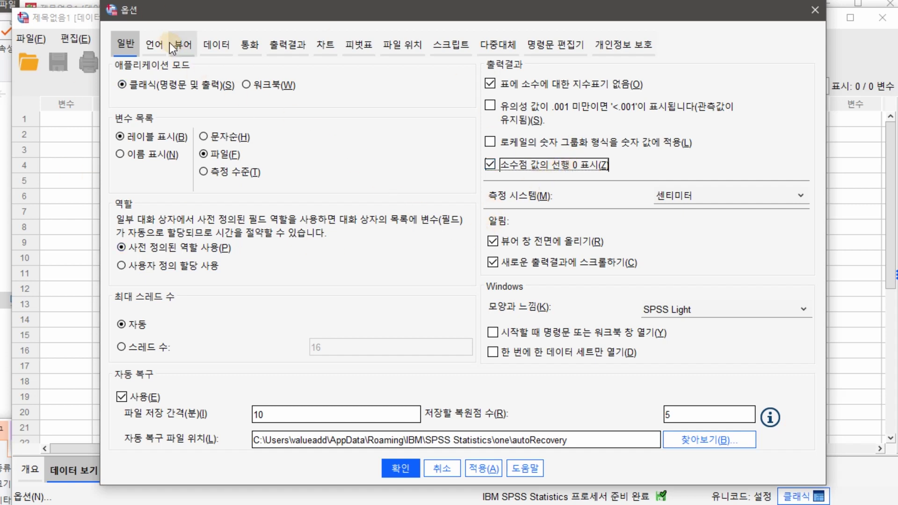
{"action": "left_click", "coordinate": [490, 470]}
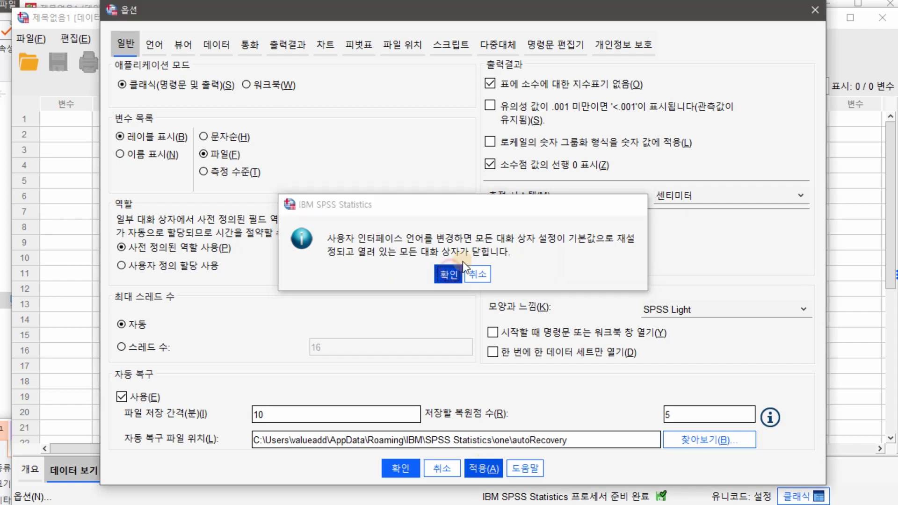
{"action": "left_click", "coordinate": [458, 272]}
{"action": "left_click", "coordinate": [397, 469]}
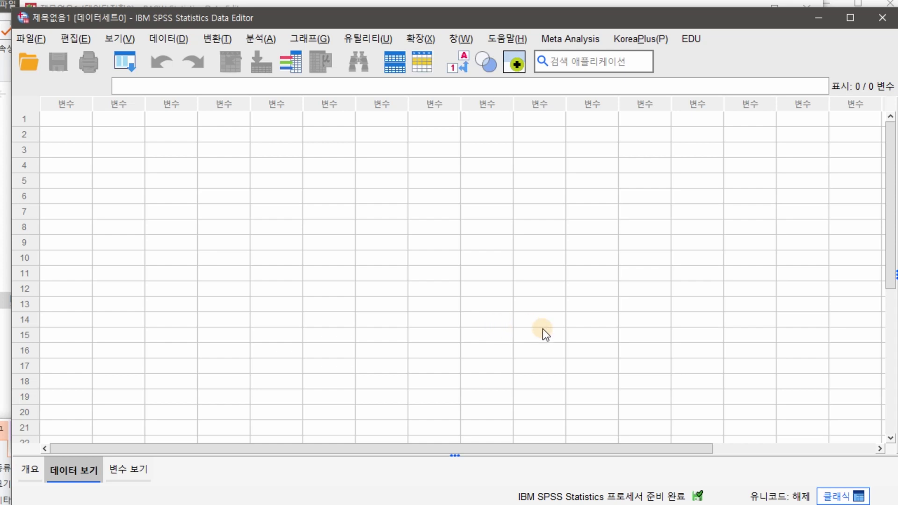
Try to run KoreaPlus Text Analytics 키워드 분석 and cancel opening a data file.
{"action": "left_click", "coordinate": [642, 40]}
{"action": "mouse_move", "coordinate": [640, 147]}
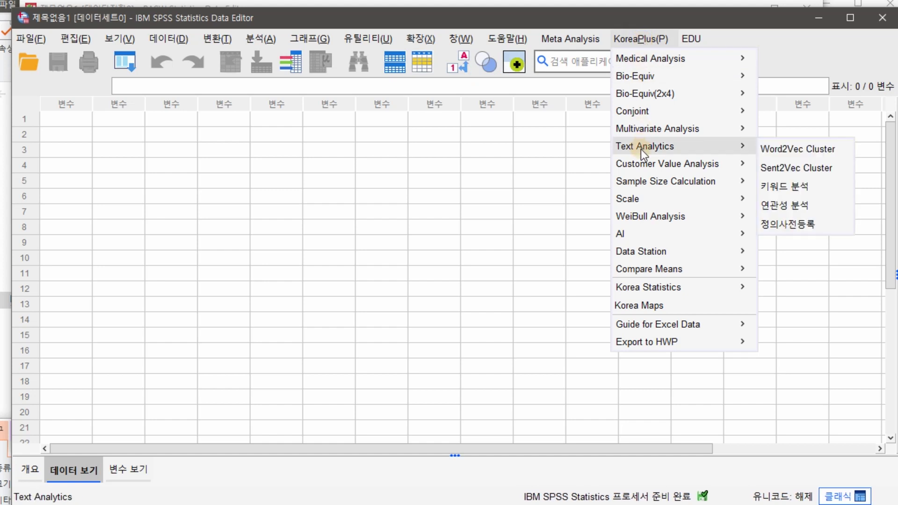
{"action": "left_click", "coordinate": [779, 188]}
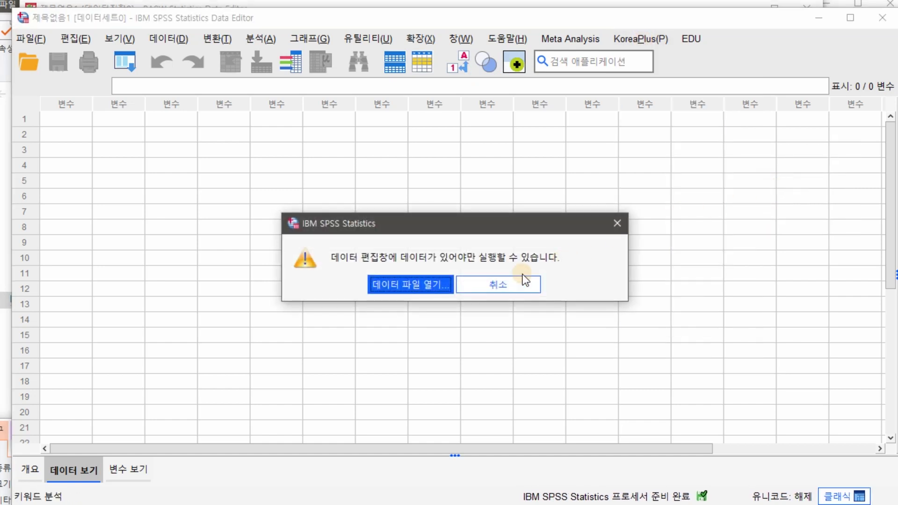
{"action": "left_click", "coordinate": [424, 286]}
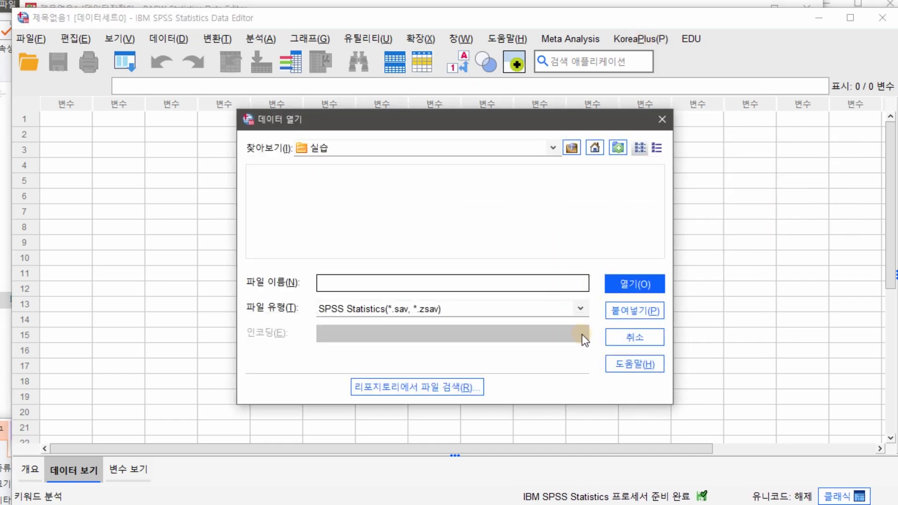
{"action": "left_click", "coordinate": [638, 340]}
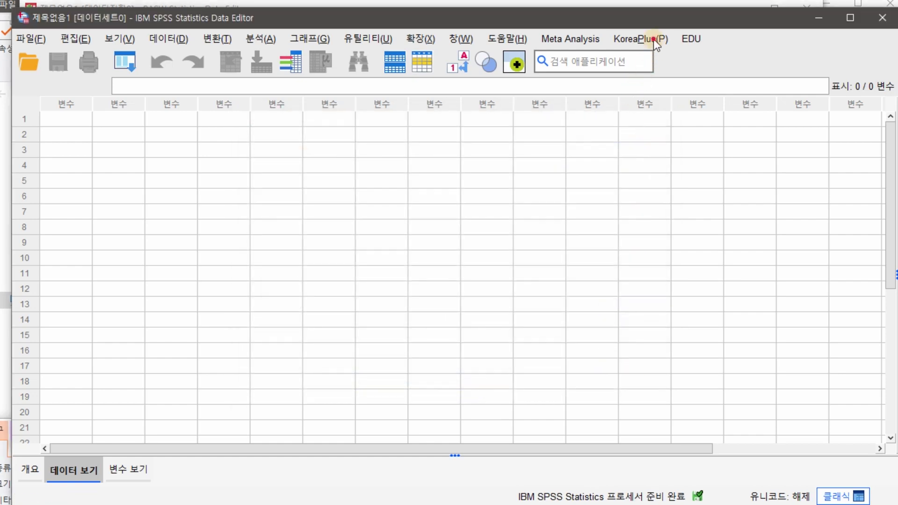
Try to open 01. 국가통계포털 from KoreaPlus Korea Statistics and close the Viewer without saving its output.
{"action": "left_click", "coordinate": [651, 38]}
{"action": "mouse_move", "coordinate": [635, 239]}
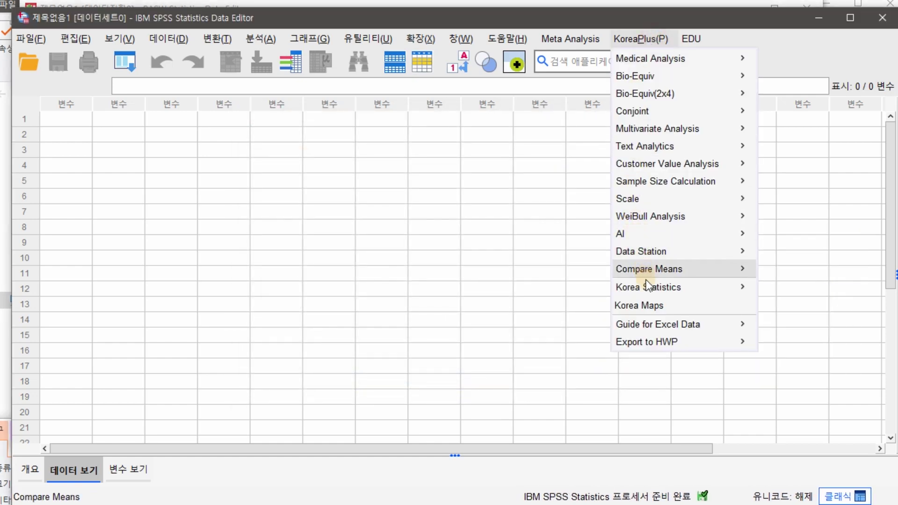
{"action": "mouse_move", "coordinate": [647, 287]}
{"action": "left_click", "coordinate": [822, 290]}
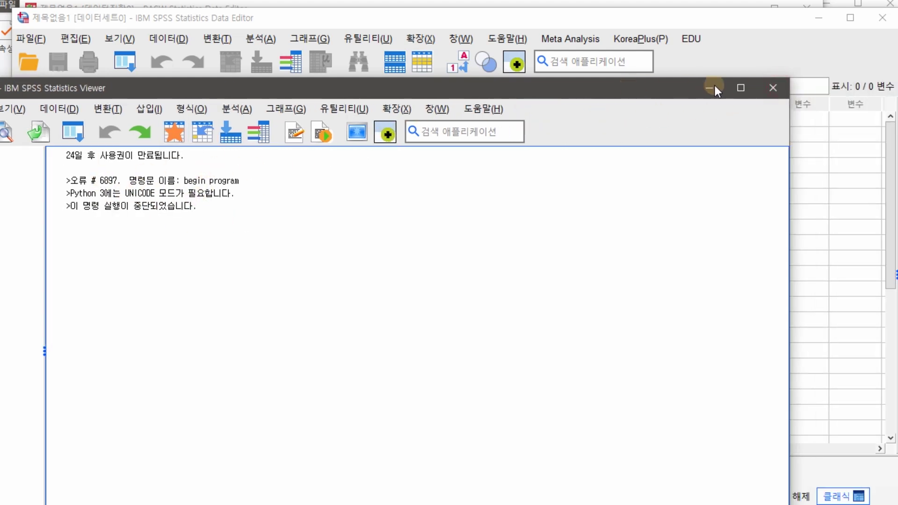
{"action": "left_click", "coordinate": [772, 88]}
{"action": "left_click", "coordinate": [345, 355]}
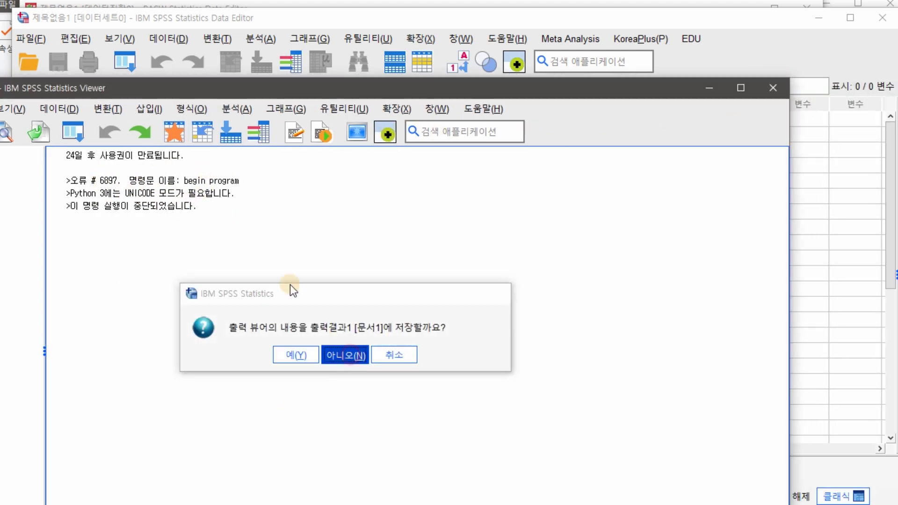
Switch the character encoding for data and syntax to 유니코드(범용 문자 집합) and apply it.
{"action": "left_click", "coordinate": [84, 43]}
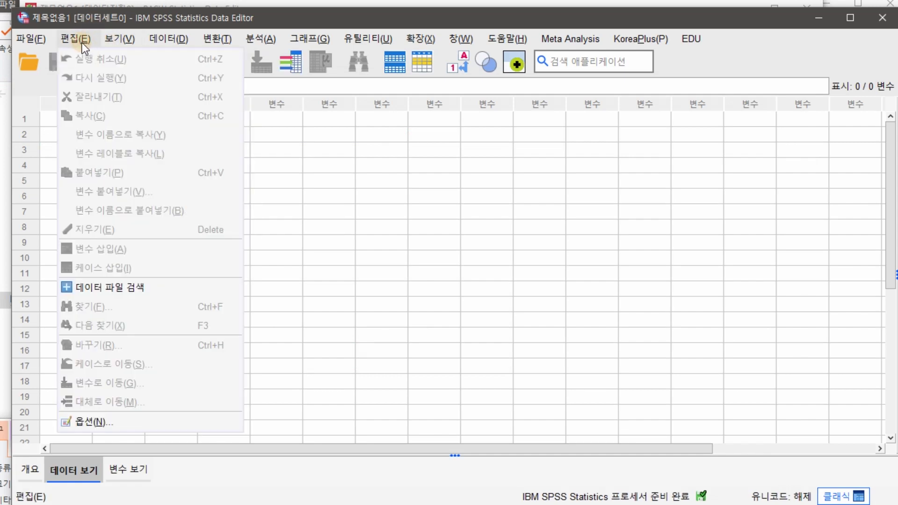
{"action": "left_click", "coordinate": [98, 422]}
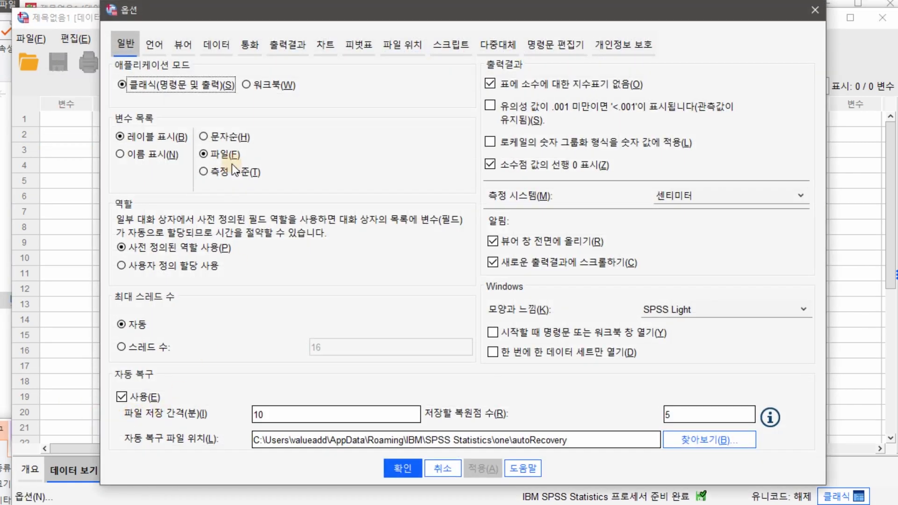
{"action": "left_click", "coordinate": [155, 44]}
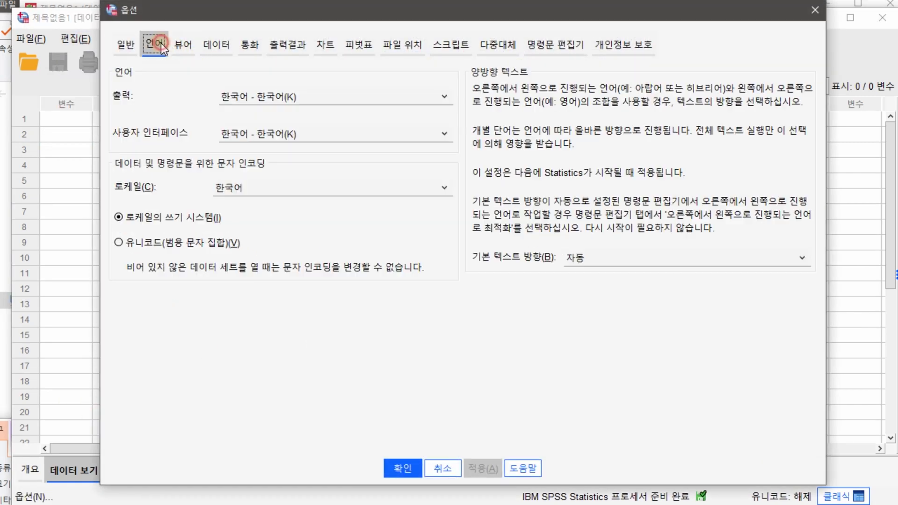
{"action": "left_click", "coordinate": [122, 243]}
{"action": "left_click", "coordinate": [491, 468]}
{"action": "left_click", "coordinate": [402, 468]}
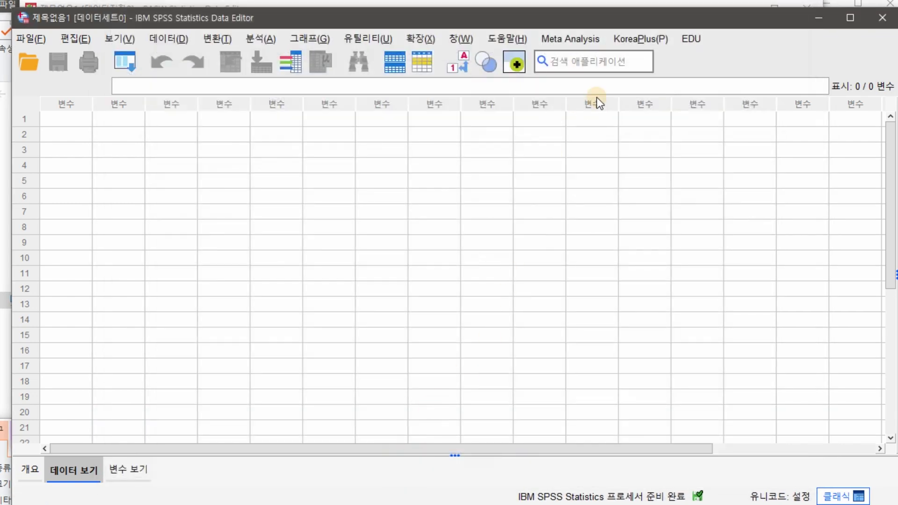
Try 01. 국가통계포털 from KoreaPlus Korea Statistics again in Unicode mode and minimize the Viewer.
{"action": "left_click", "coordinate": [640, 40]}
{"action": "mouse_move", "coordinate": [658, 286]}
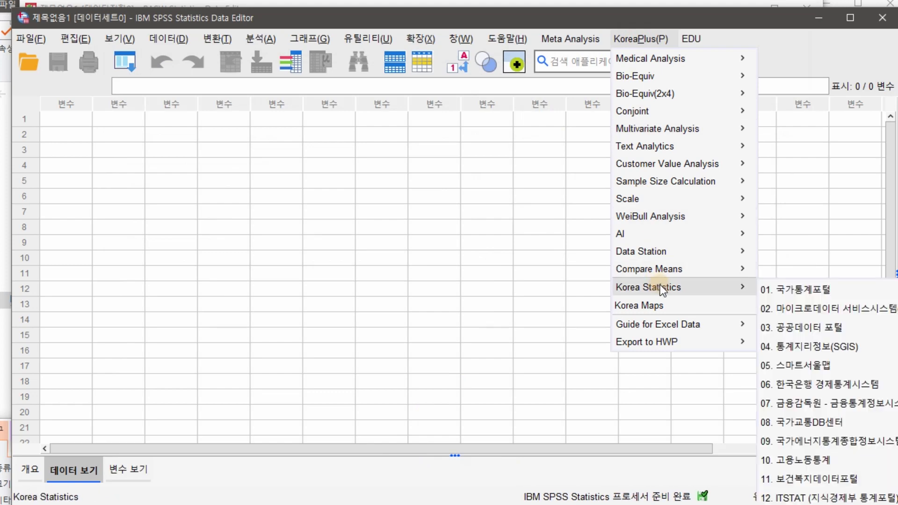
{"action": "left_click", "coordinate": [800, 291]}
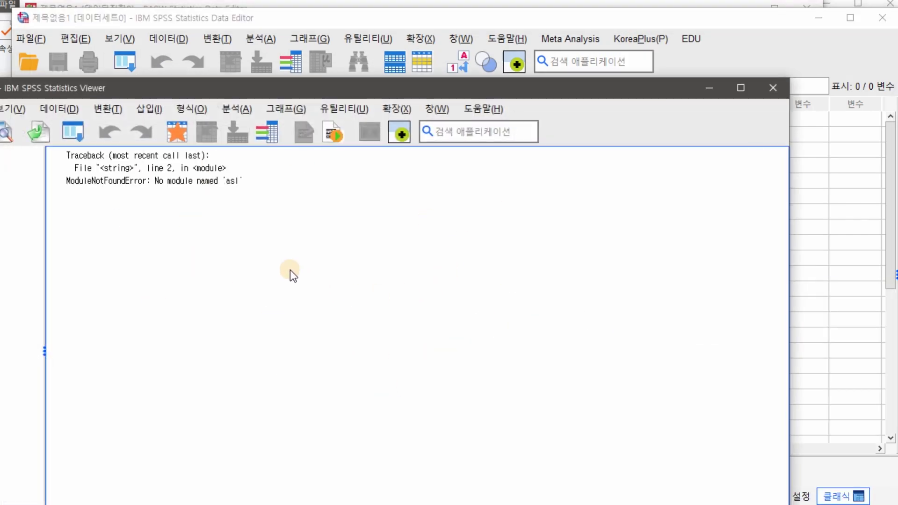
{"action": "left_click", "coordinate": [718, 93]}
Return the character encoding to 로케일의 쓰기 시스템 and apply it.
{"action": "left_click", "coordinate": [75, 39]}
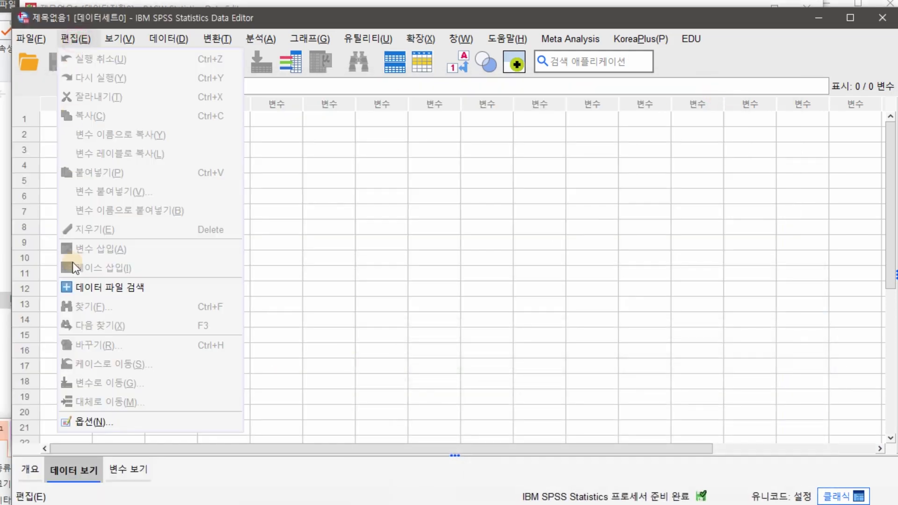
{"action": "left_click", "coordinate": [90, 421]}
{"action": "left_click", "coordinate": [151, 222]}
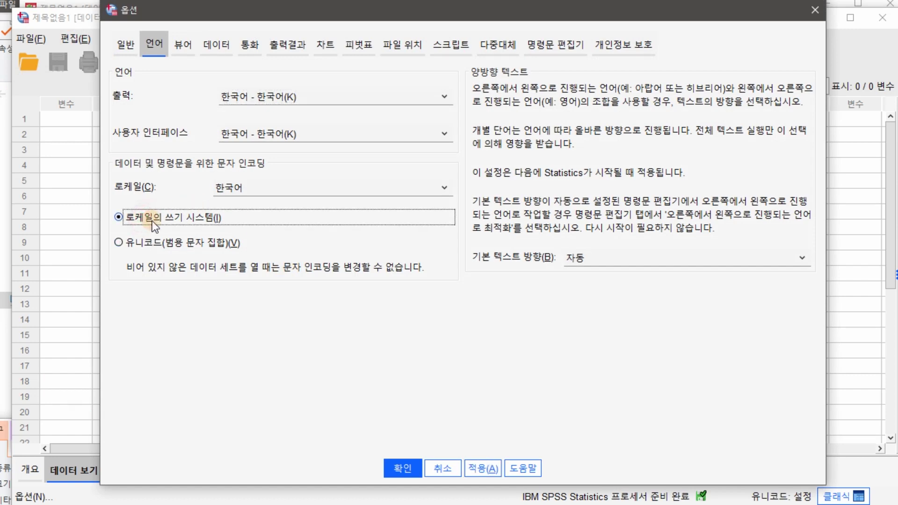
{"action": "left_click", "coordinate": [493, 469]}
{"action": "left_click", "coordinate": [403, 470]}
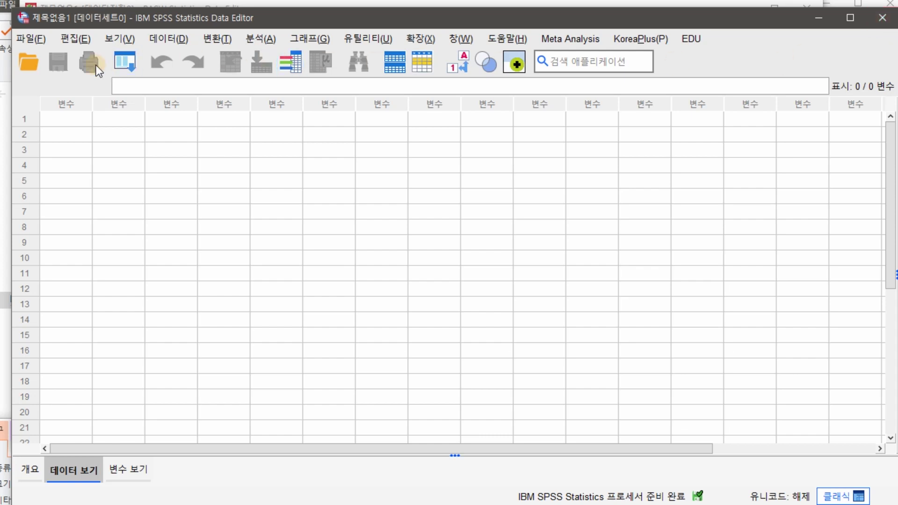
Review the general, language and output label settings in the options once more and accept them.
{"action": "left_click", "coordinate": [76, 38]}
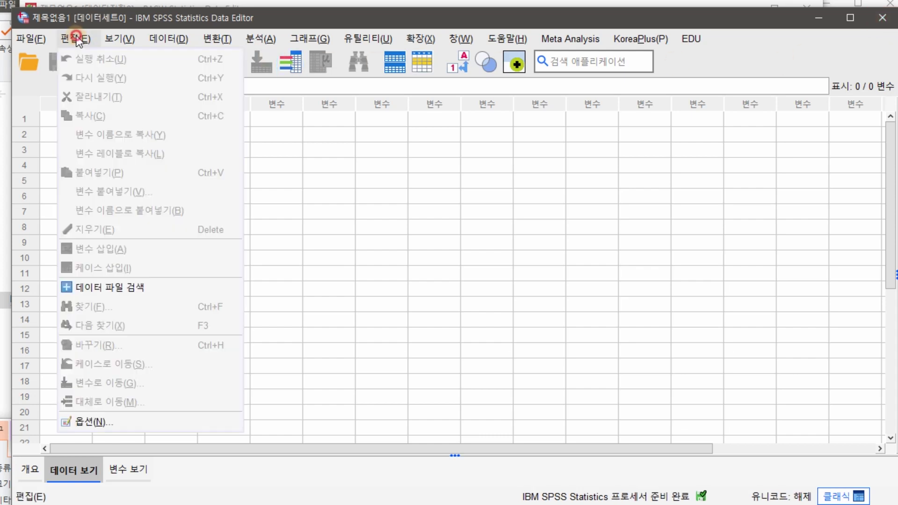
{"action": "left_click", "coordinate": [103, 421]}
{"action": "left_click", "coordinate": [134, 42]}
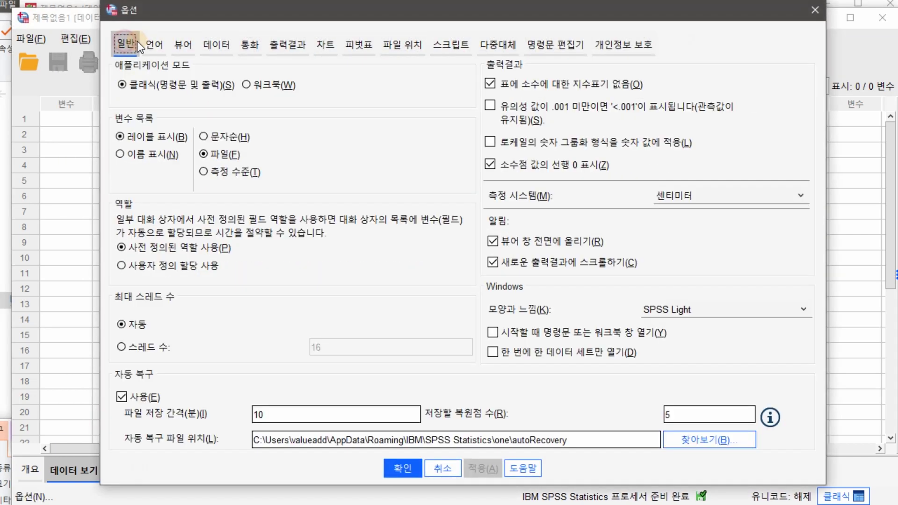
{"action": "left_click", "coordinate": [143, 43]}
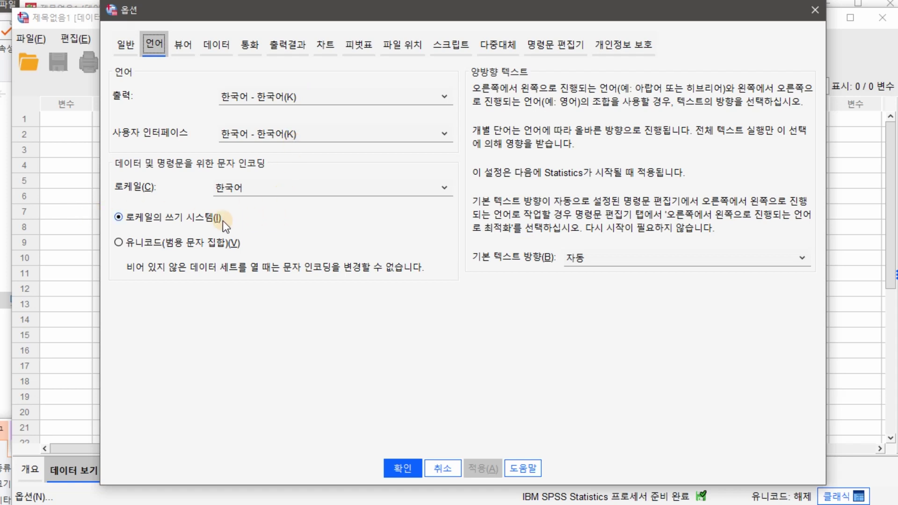
{"action": "left_click", "coordinate": [287, 45]}
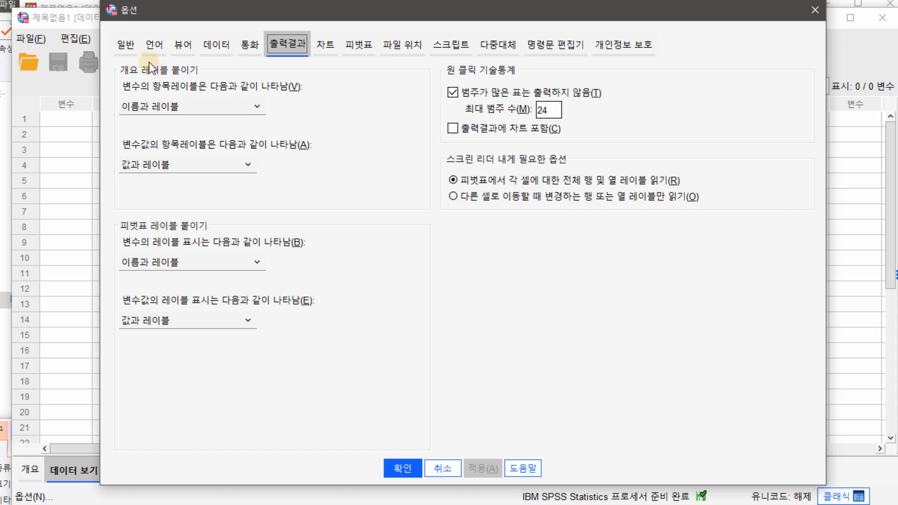
{"action": "left_click", "coordinate": [126, 45]}
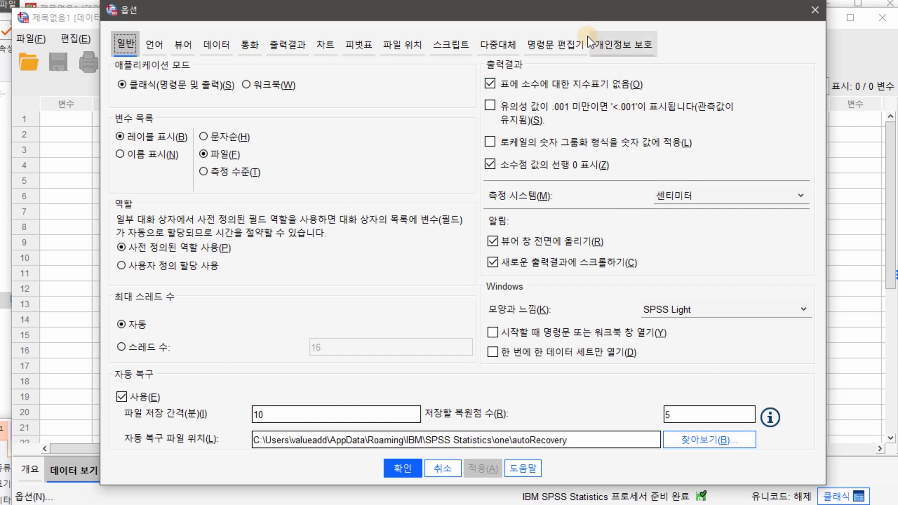
{"action": "left_click", "coordinate": [402, 468]}
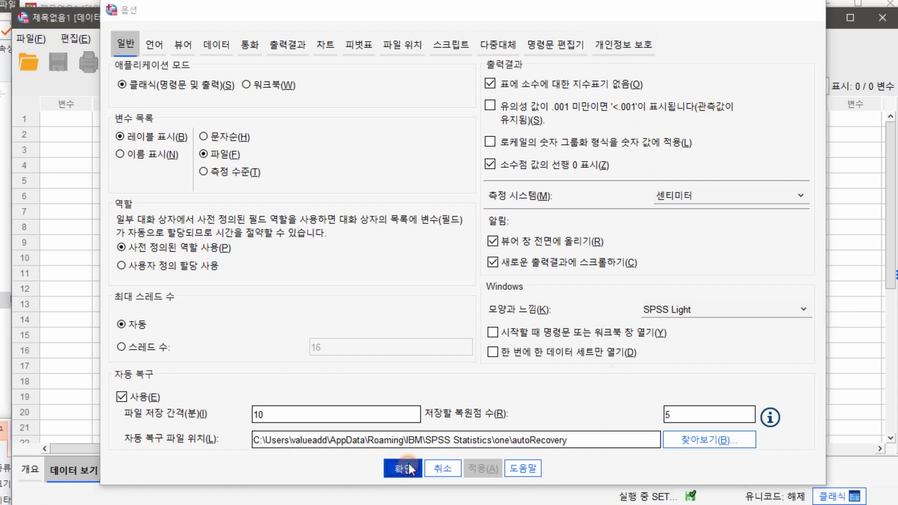